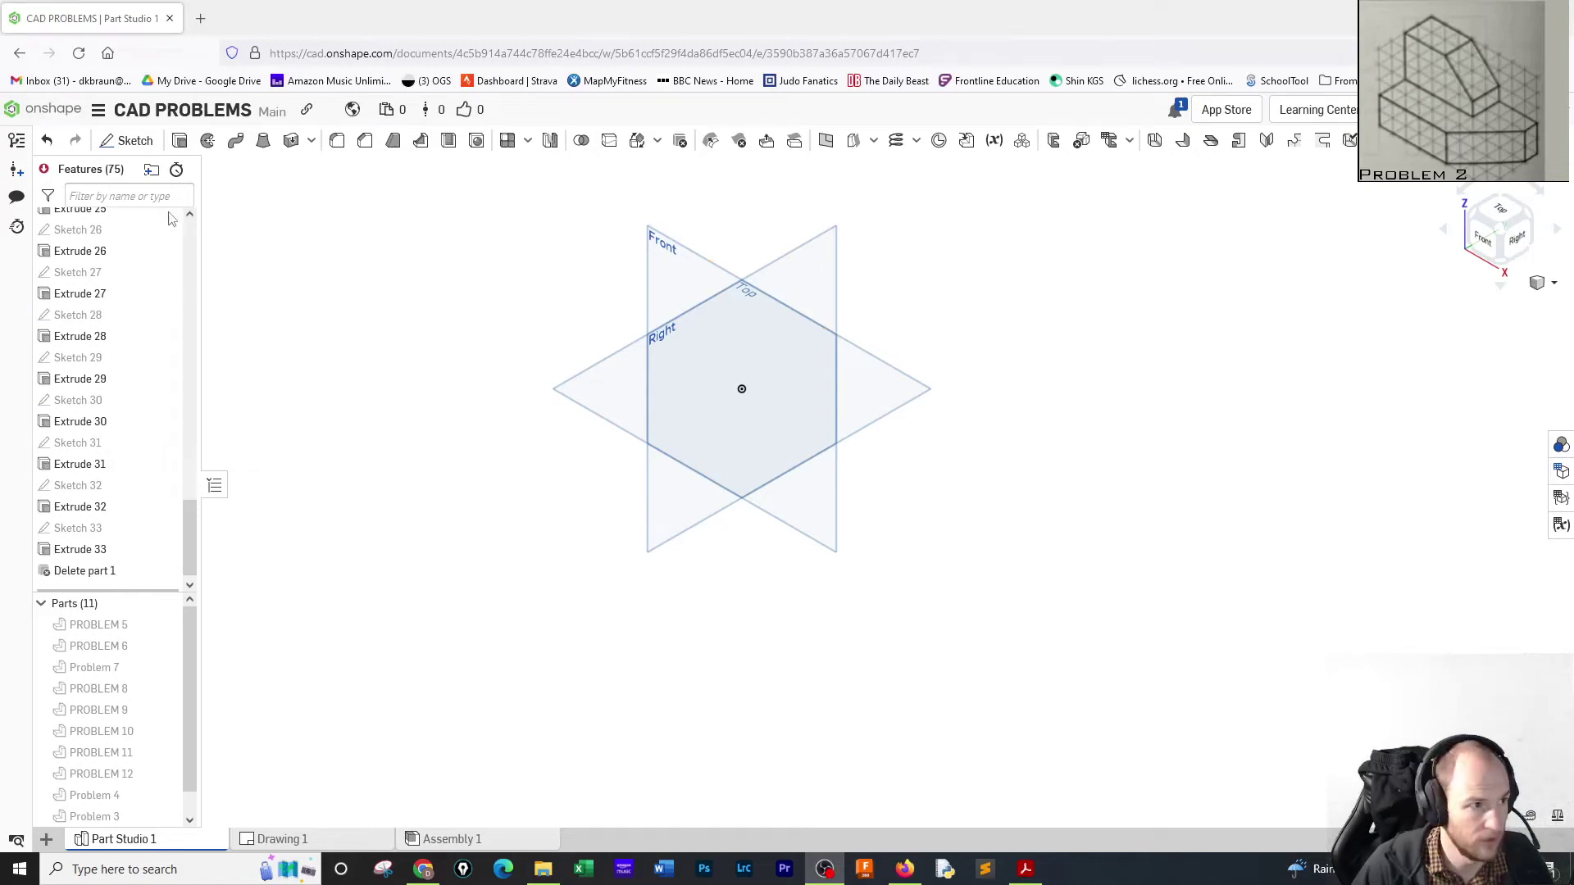
Start a new sketch on the Front plane and view it head-on.
{"action": "left_click", "coordinate": [127, 140]}
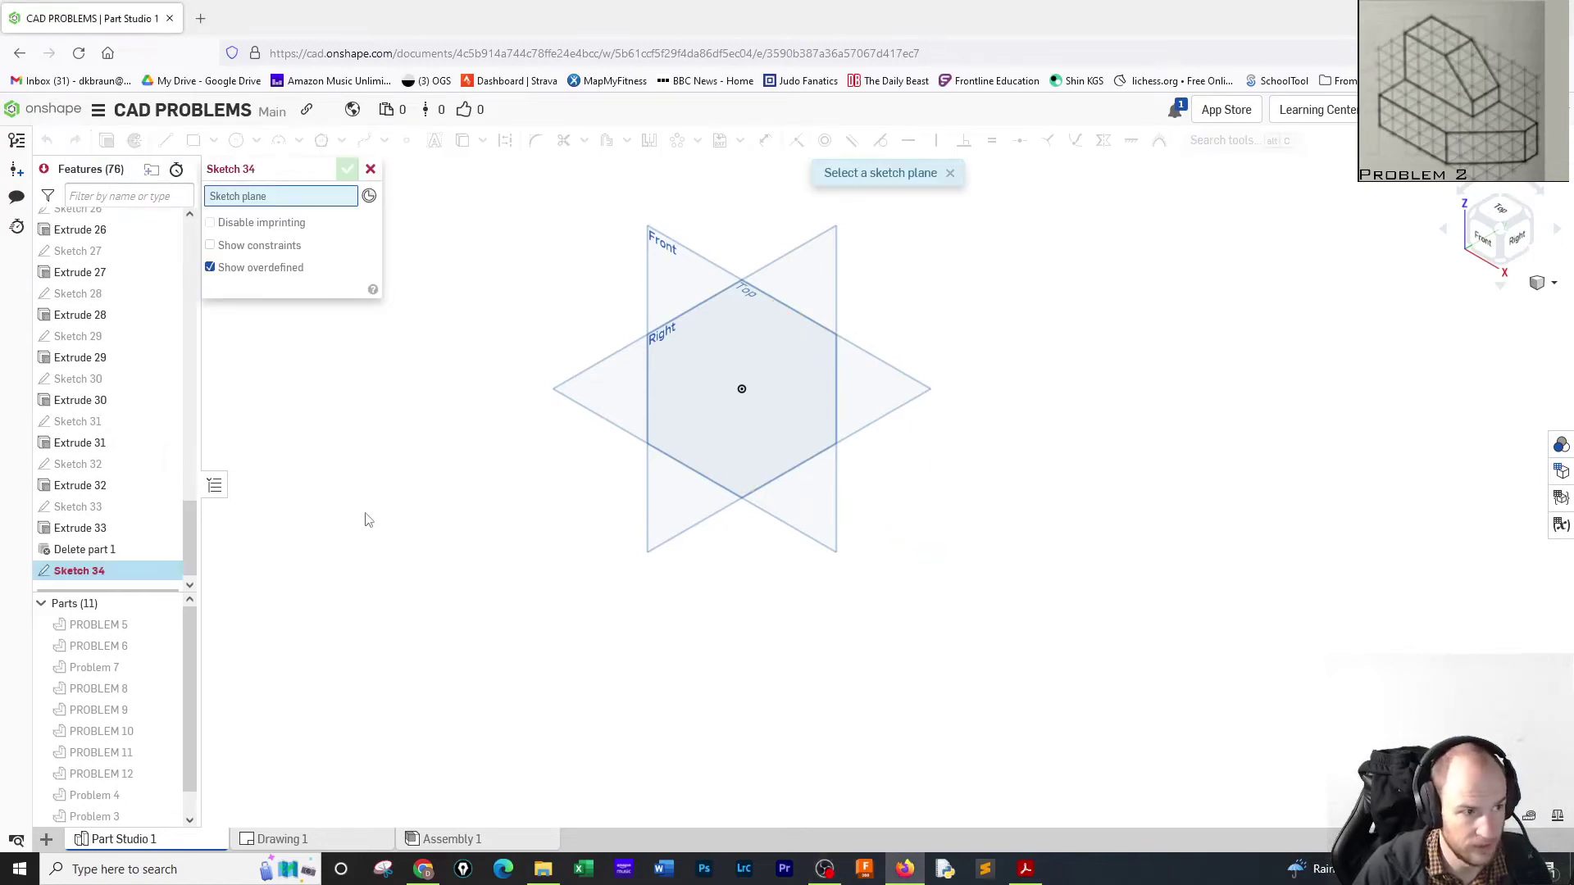
{"action": "left_click", "coordinate": [670, 267]}
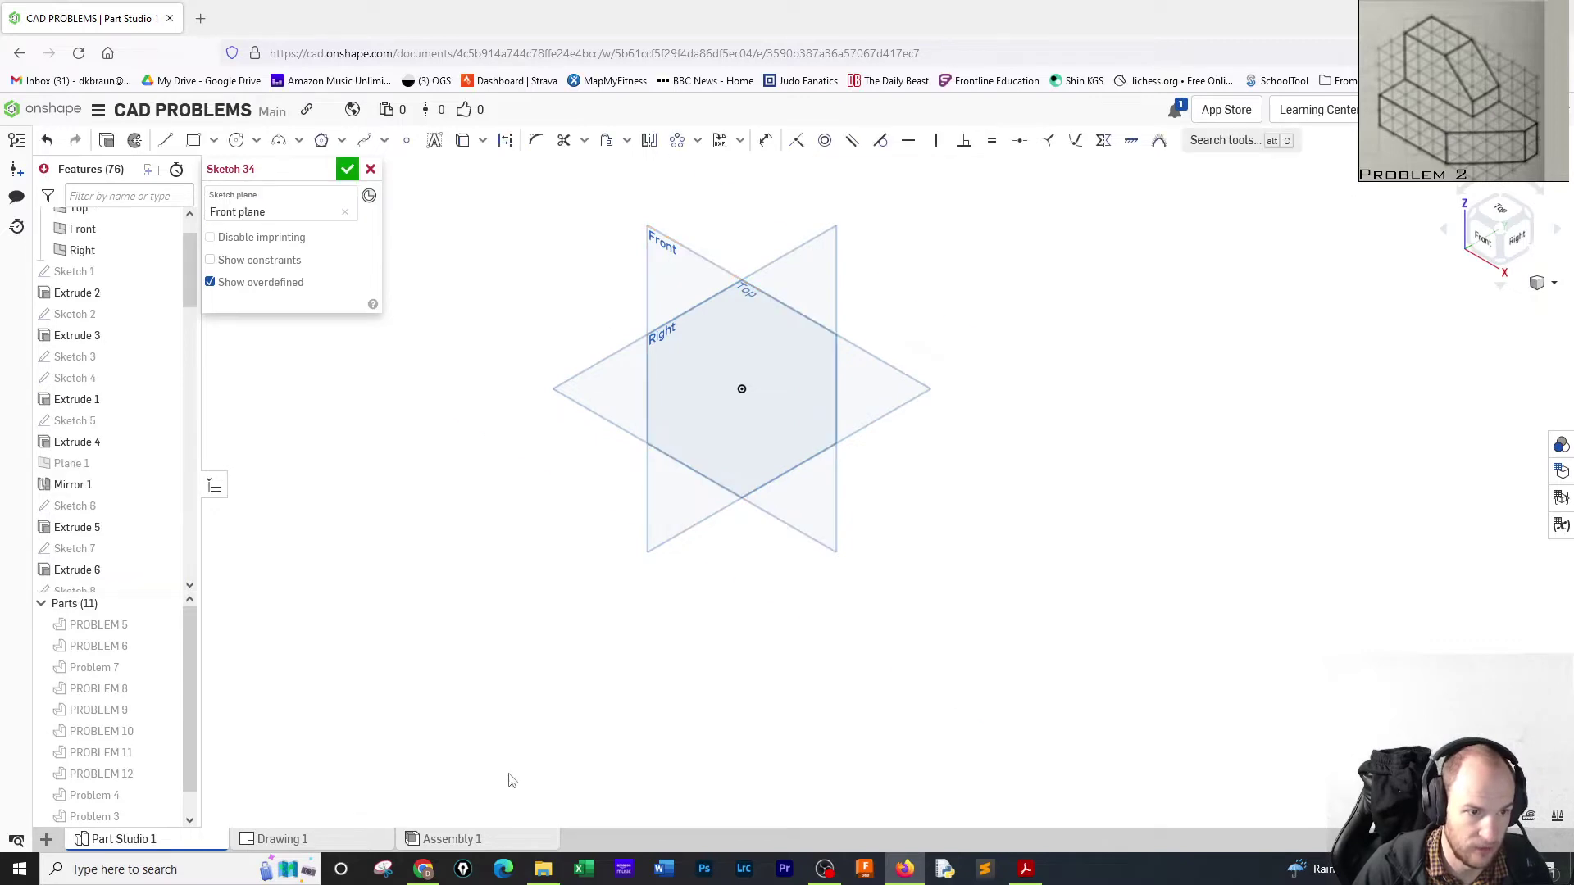
{"action": "left_click", "coordinate": [1475, 255]}
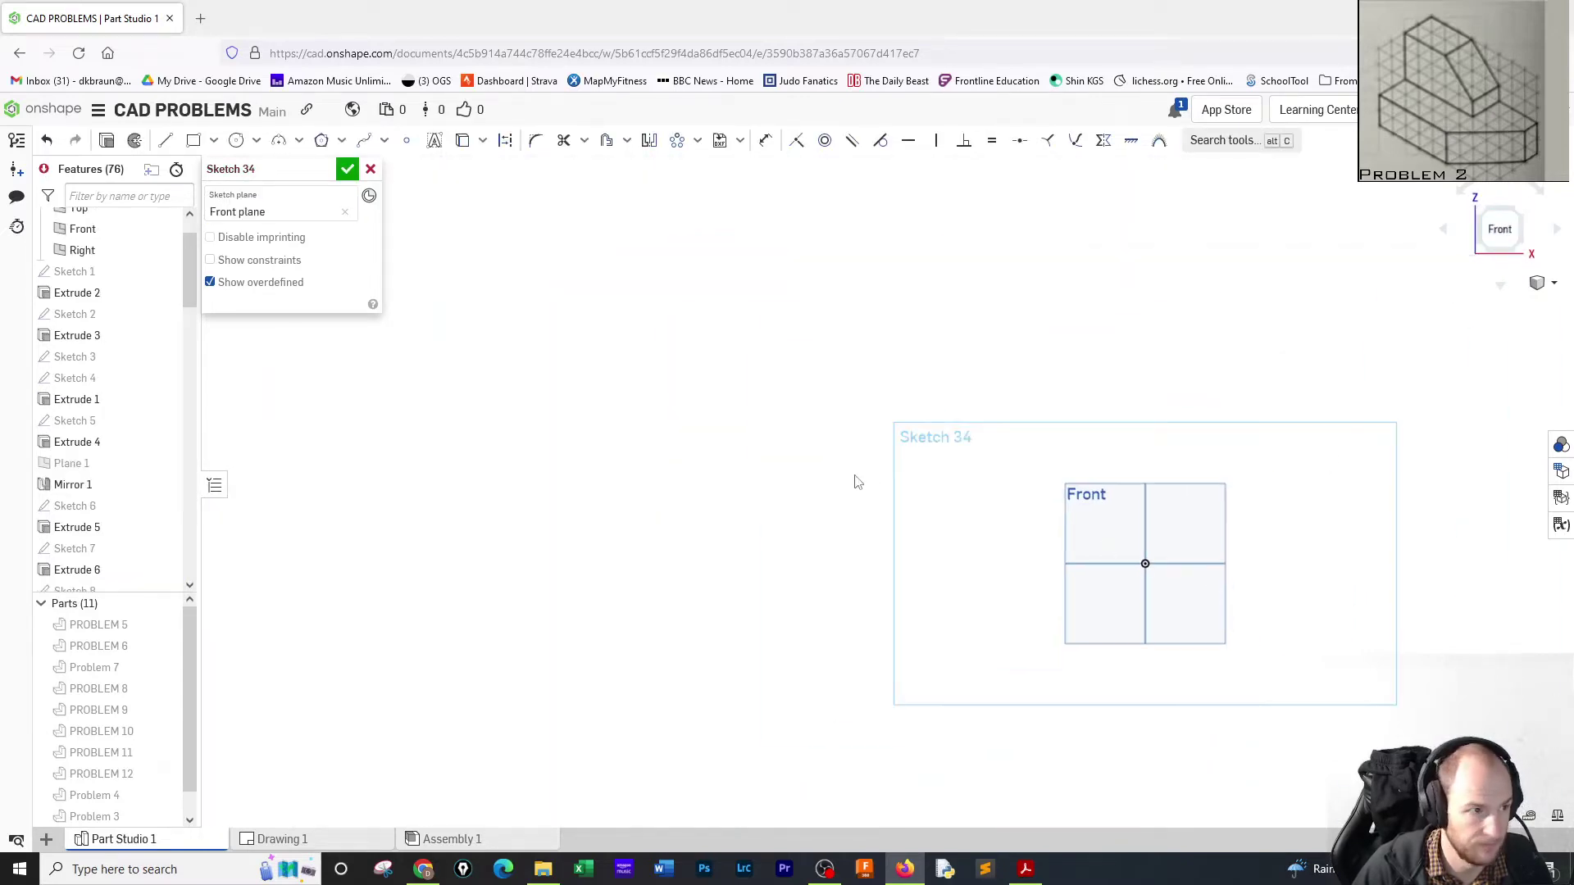
Draw a corner rectangle 8 wide by 5 high in the Front-plane sketch.
{"action": "left_click", "coordinate": [193, 141]}
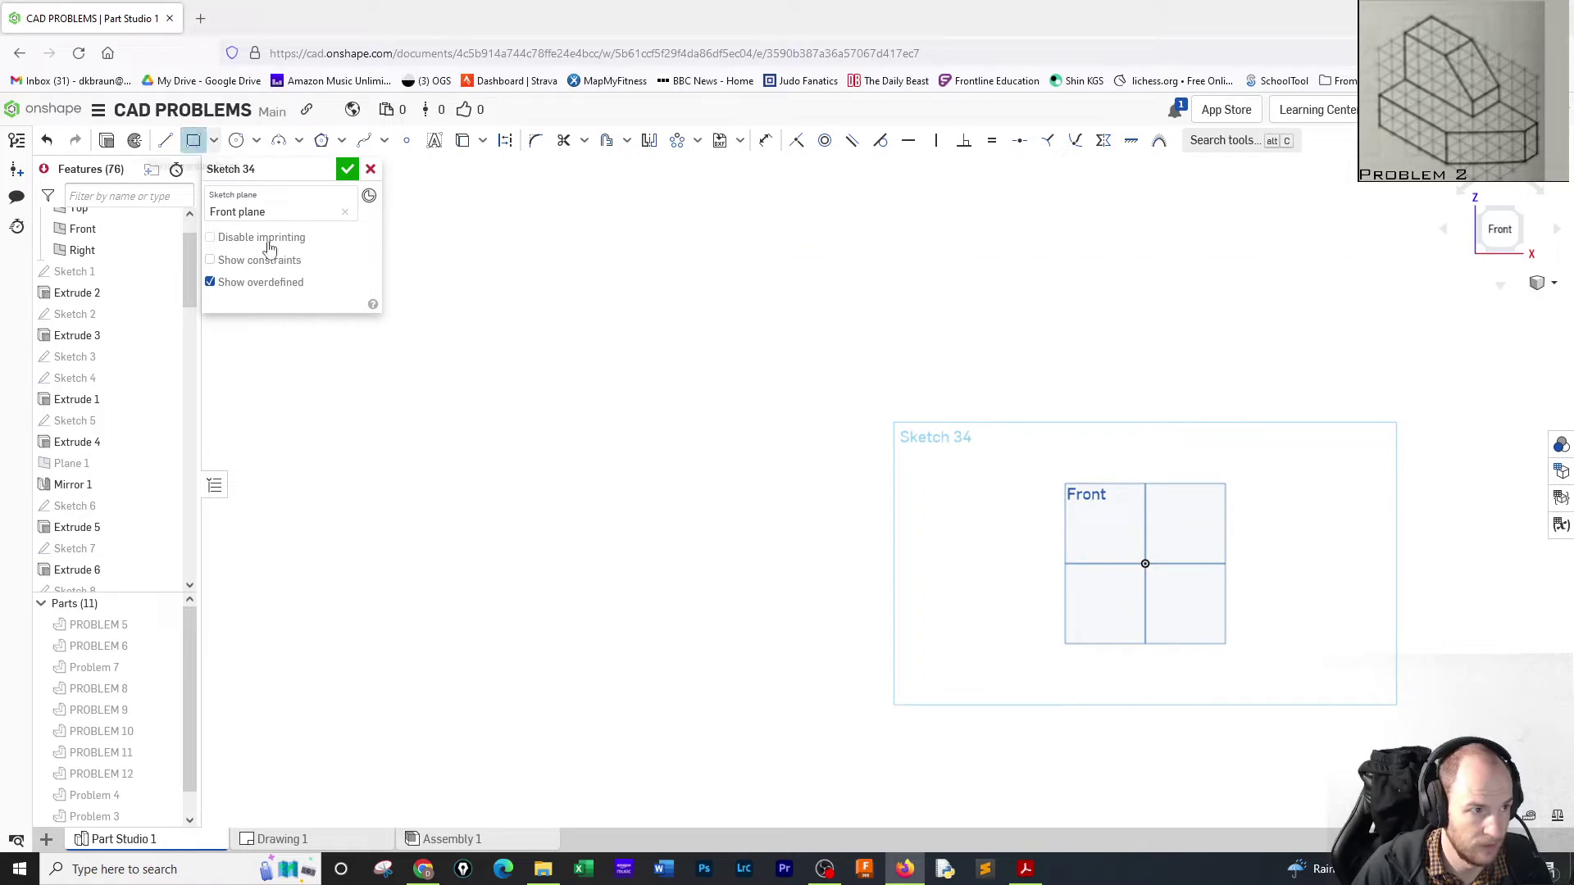
{"action": "left_click", "coordinate": [717, 436]}
{"action": "left_click", "coordinate": [878, 621]}
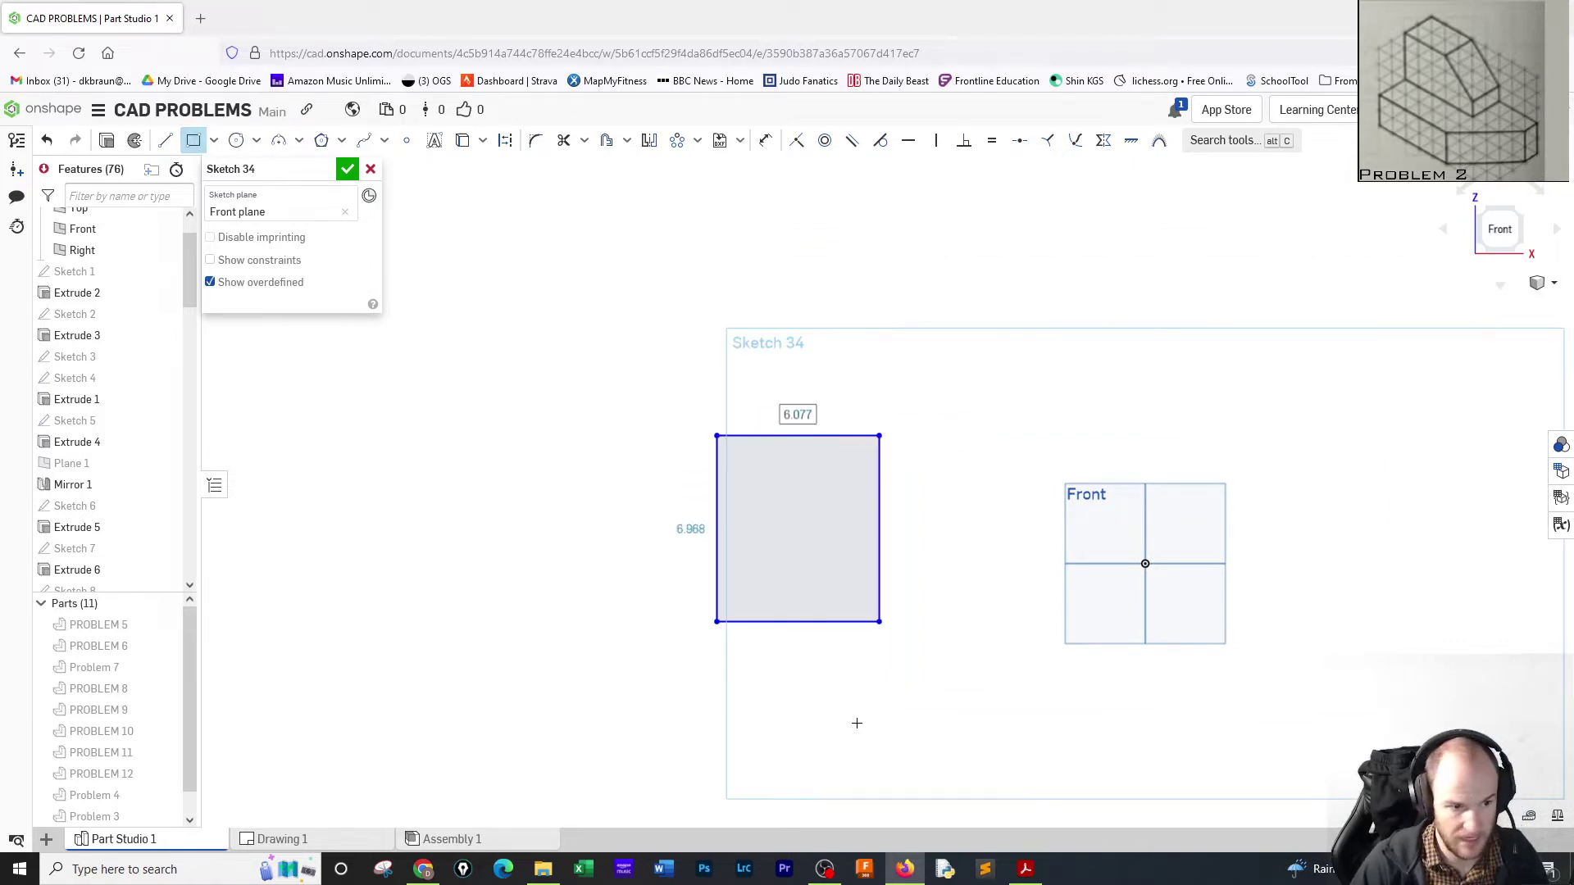
{"action": "type", "text": "5"}
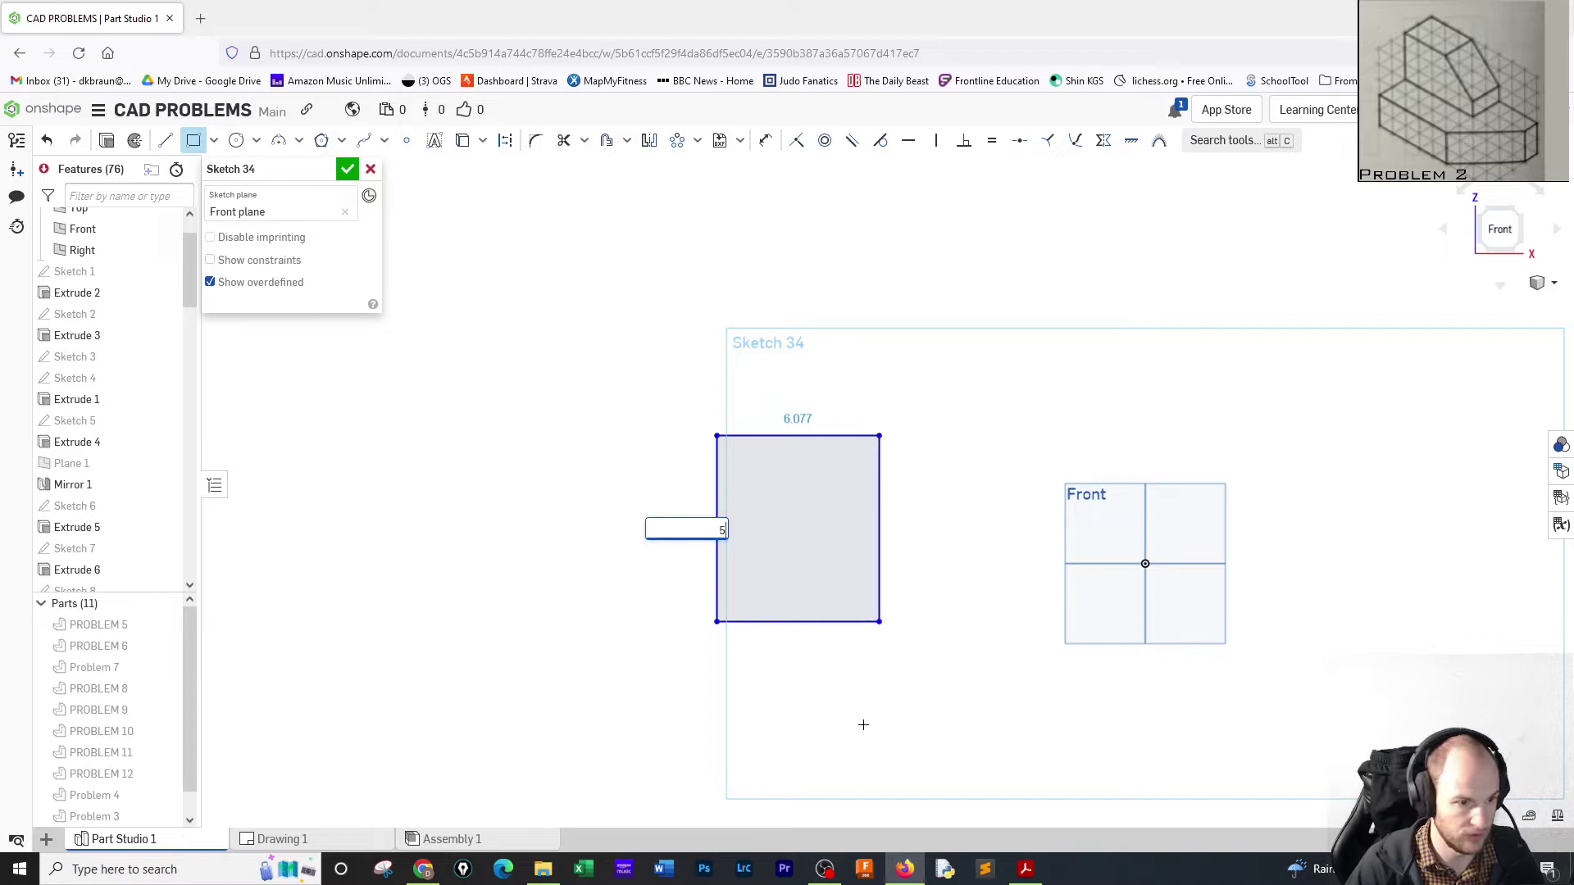
{"action": "key", "text": "Tab"}
{"action": "key", "text": "Escape"}
{"action": "type", "text": "8"}
{"action": "key", "text": "Return"}
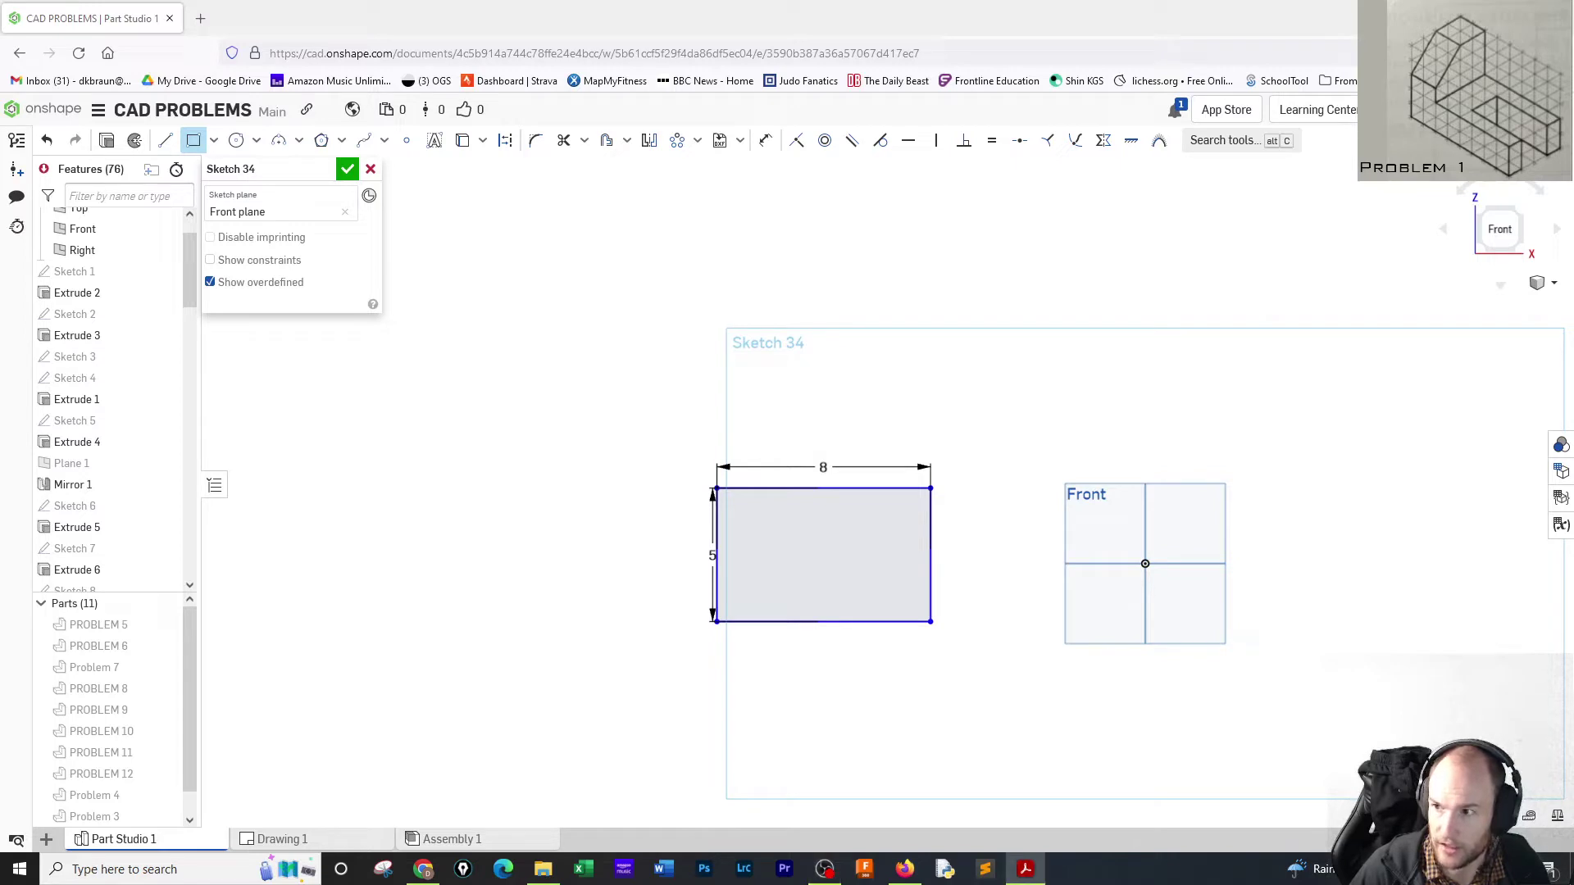
Draw a notch rectangle from the top-right corner, entering 3 for its width and height.
{"action": "left_click", "coordinate": [197, 141]}
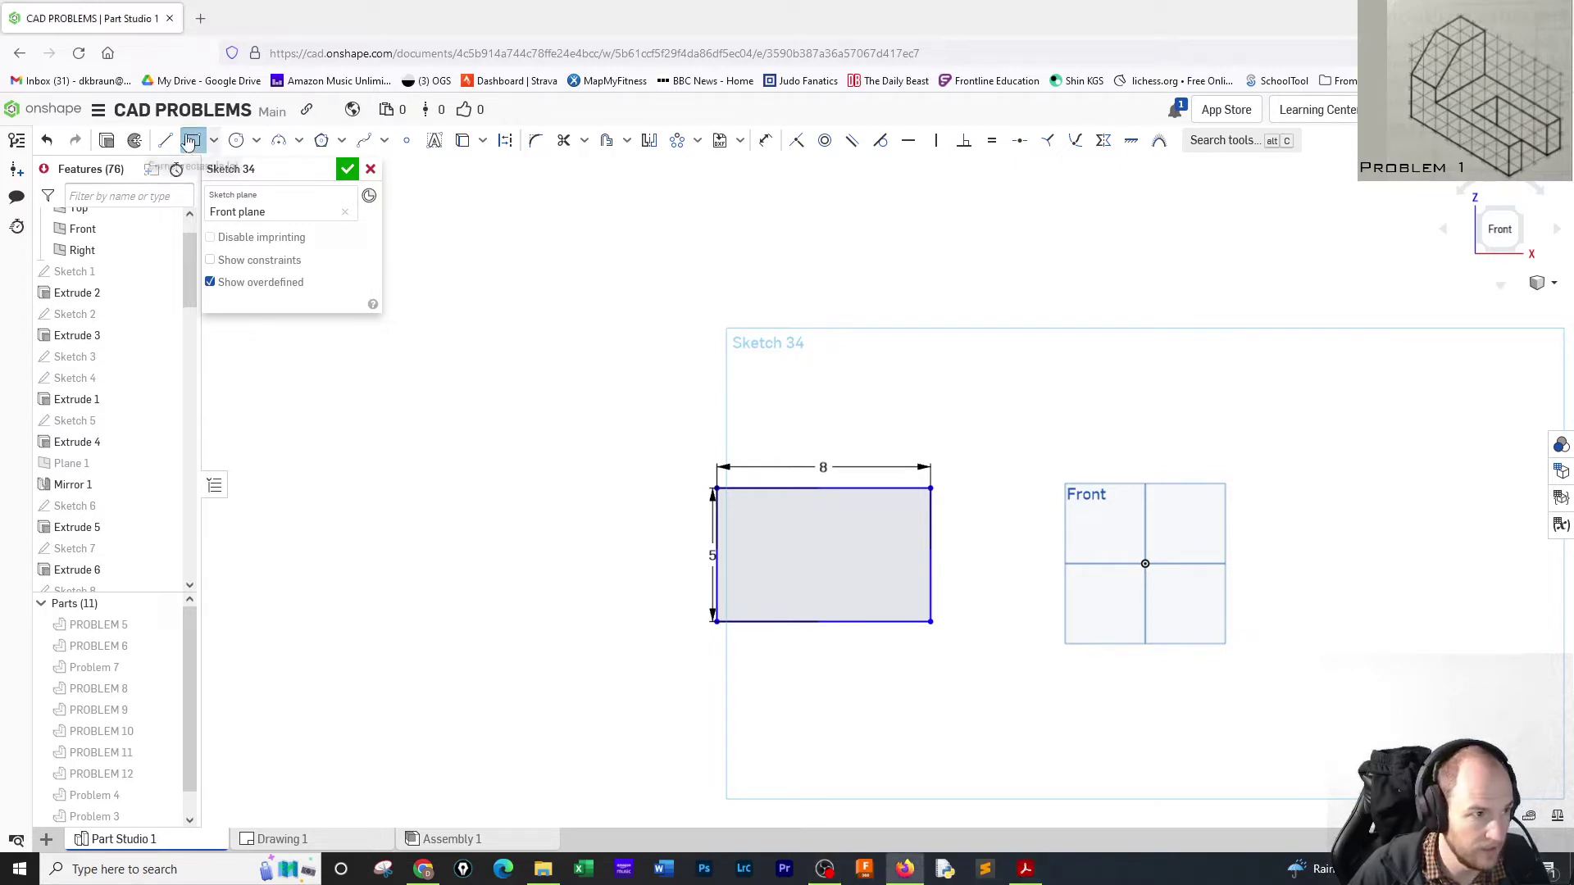
{"action": "key", "text": "g"}
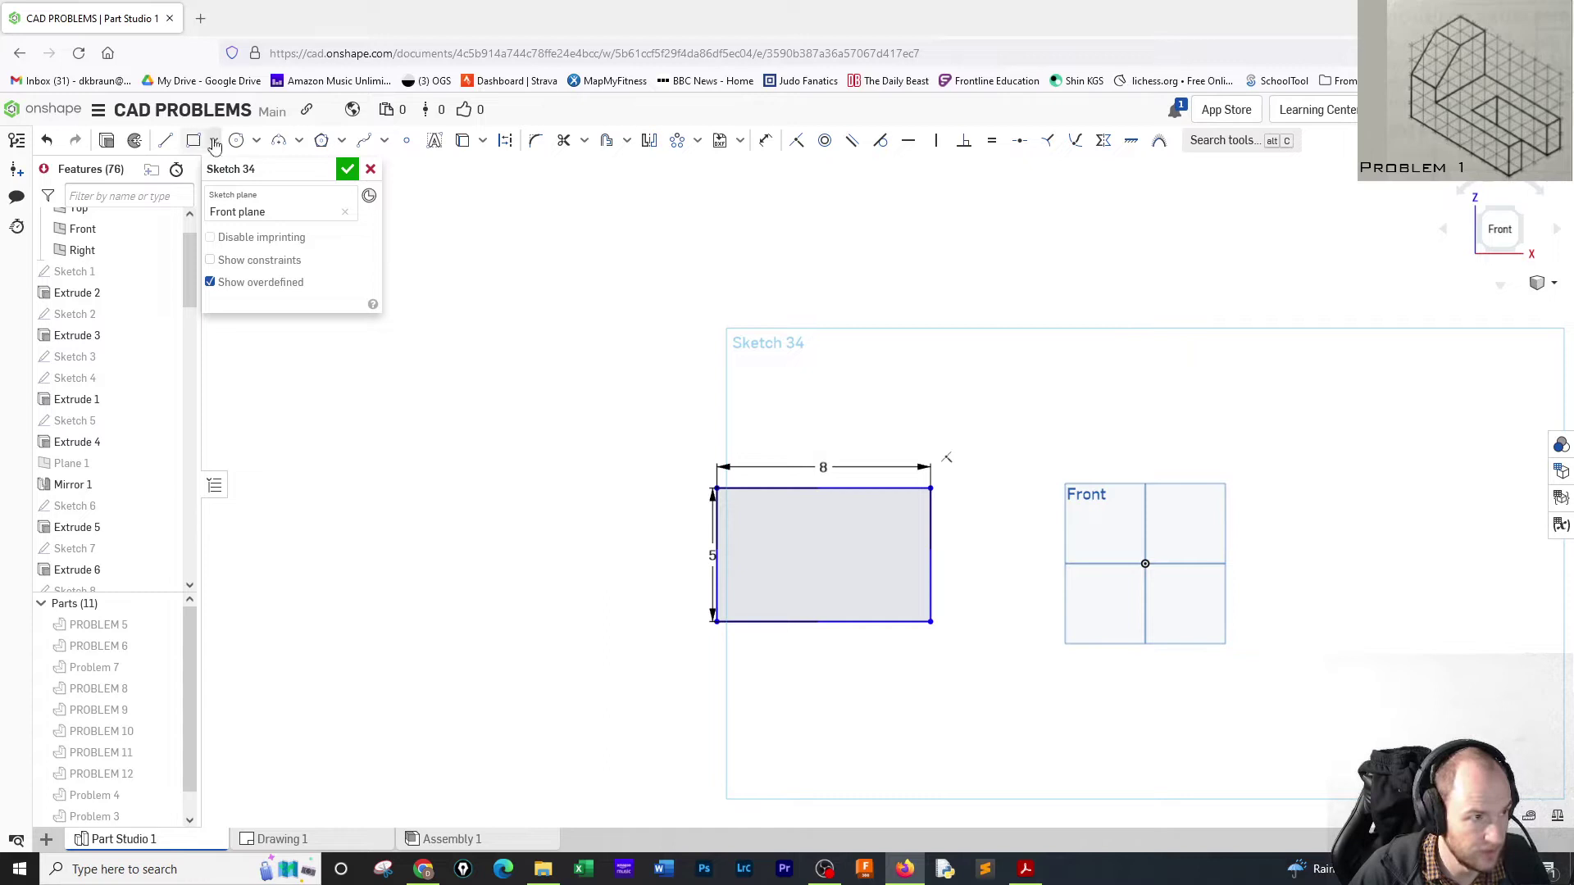
{"action": "left_click", "coordinate": [931, 488]}
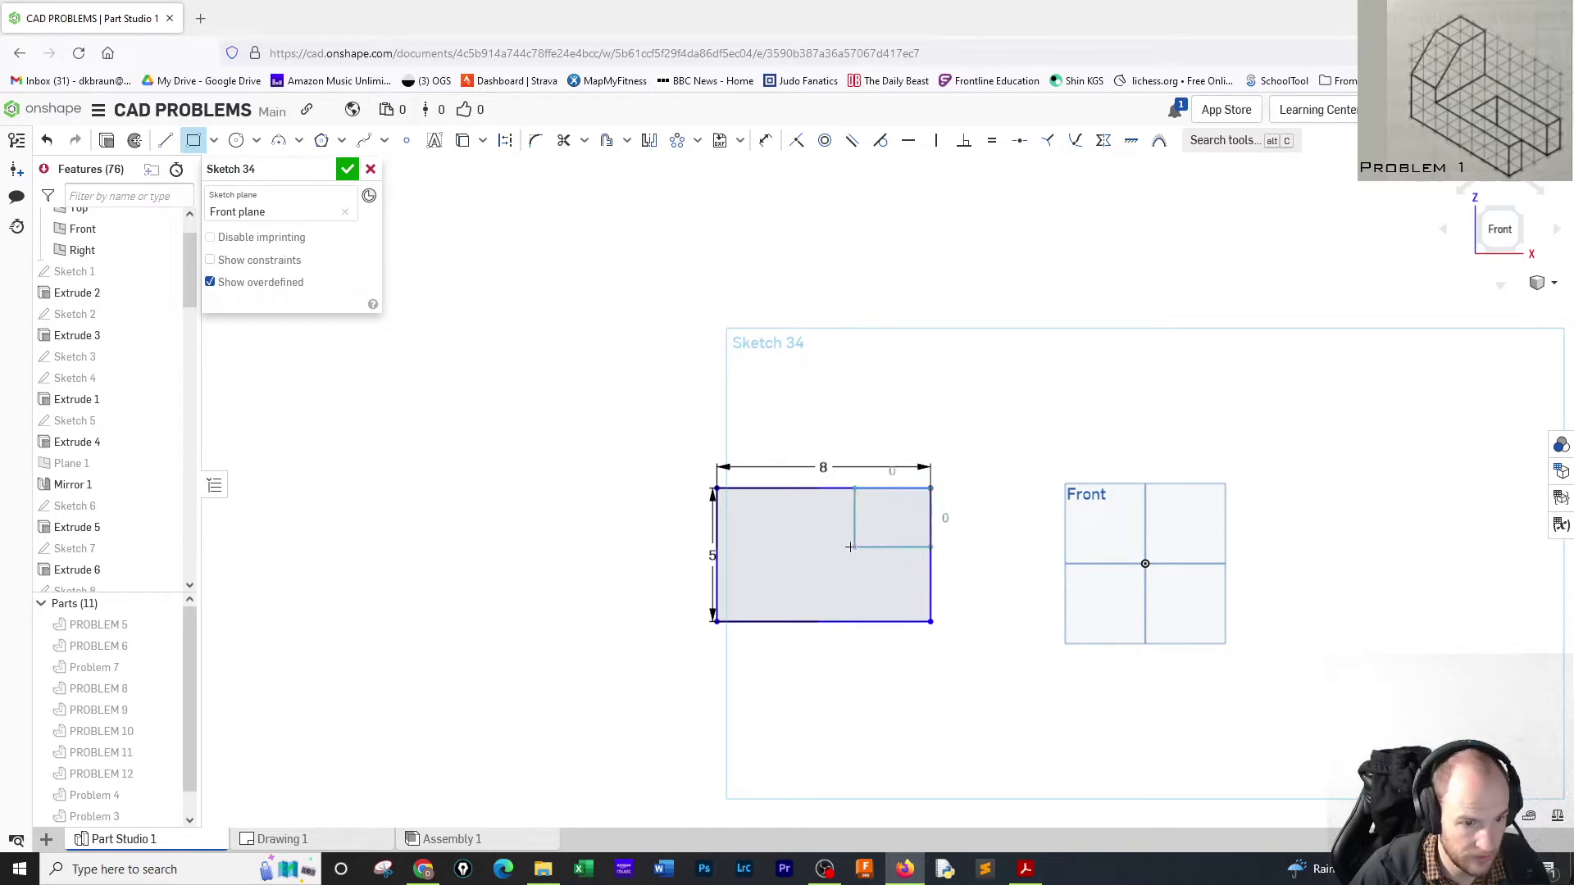
{"action": "left_click", "coordinate": [795, 574]}
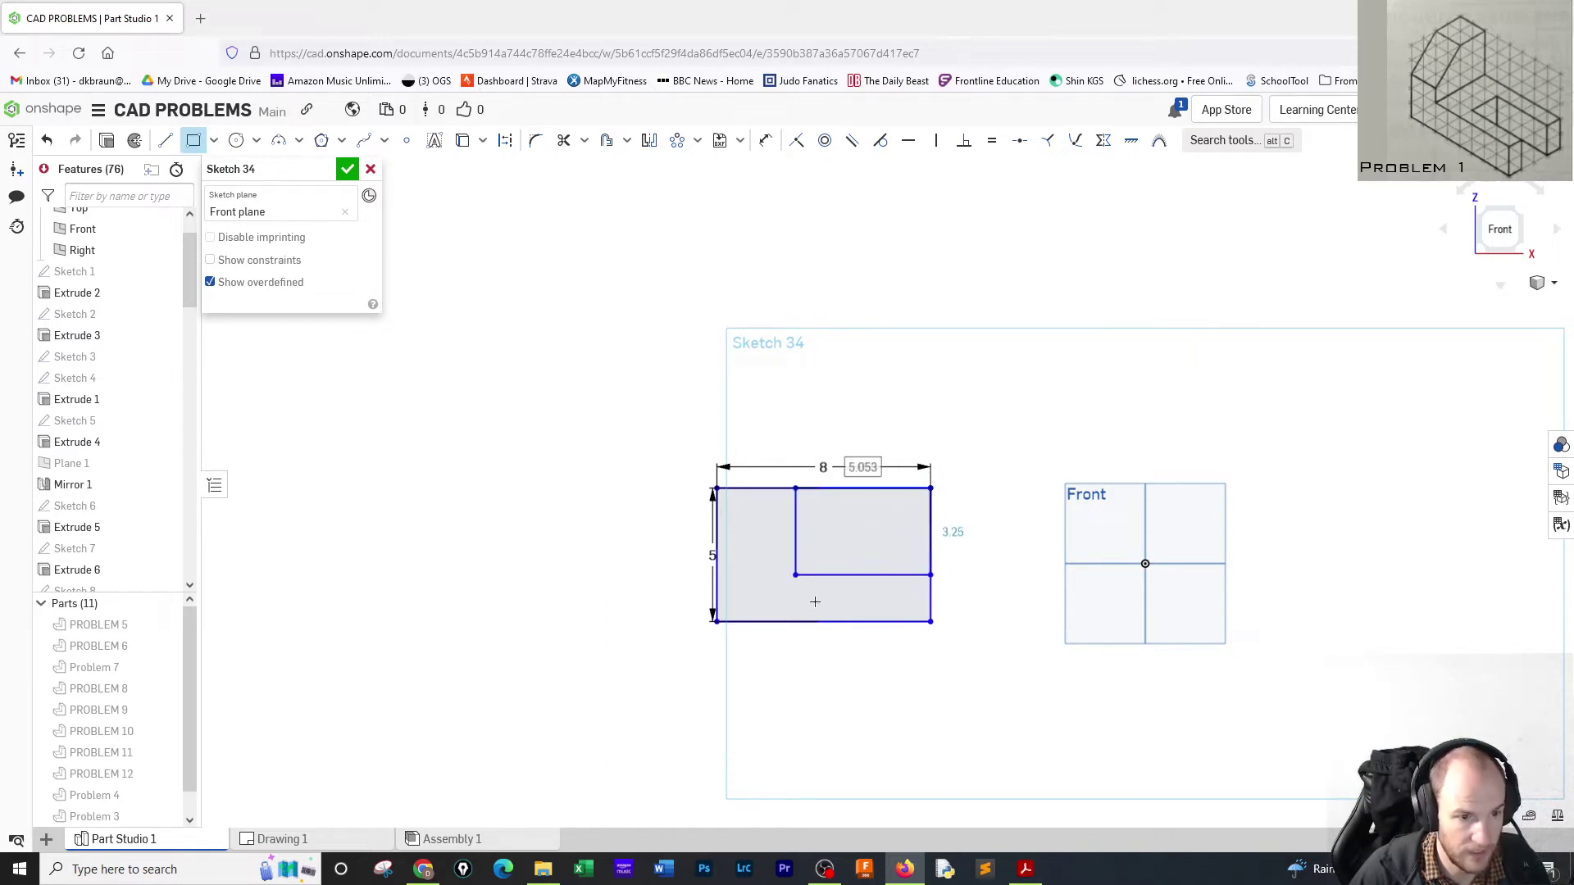
{"action": "type", "text": "6"}
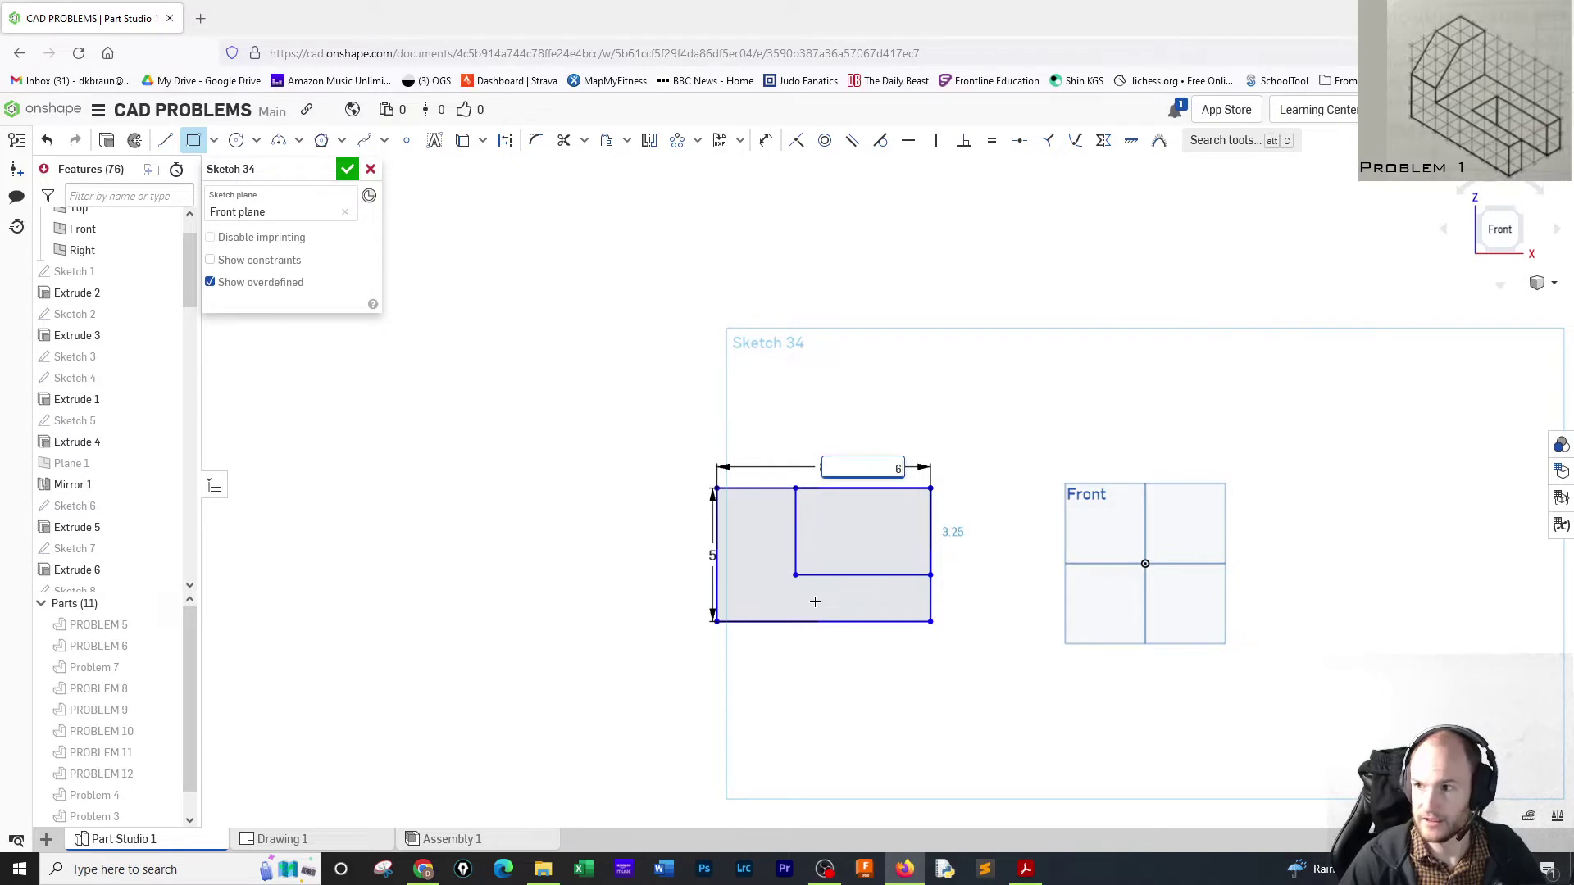
{"action": "key", "text": "BackSpace"}
{"action": "type", "text": "3"}
{"action": "key", "text": "Tab"}
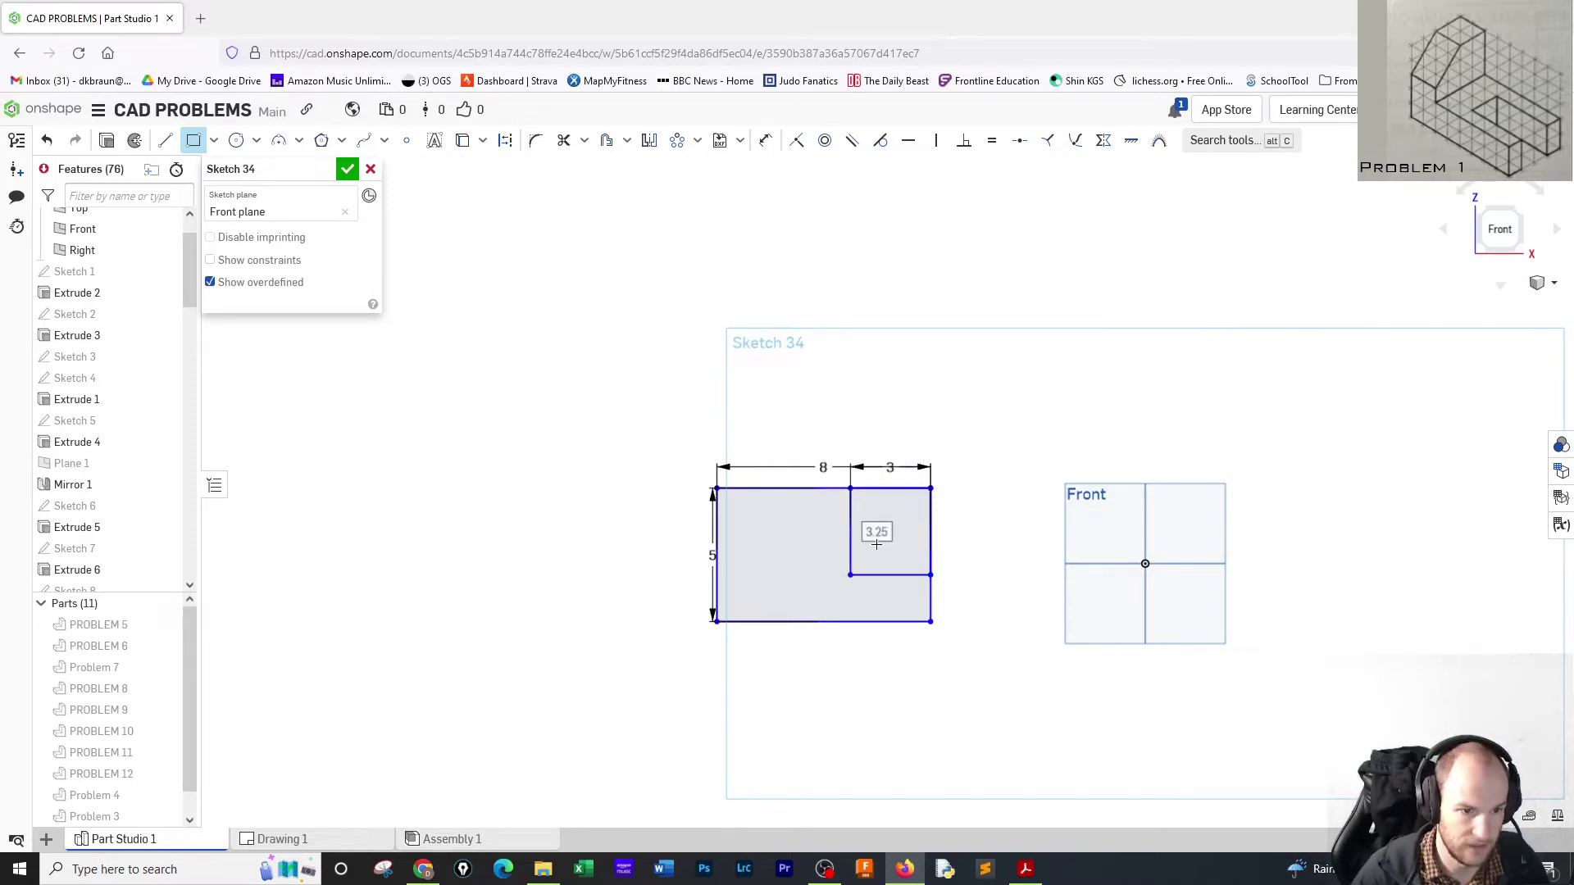
{"action": "type", "text": "3"}
{"action": "key", "text": "Return"}
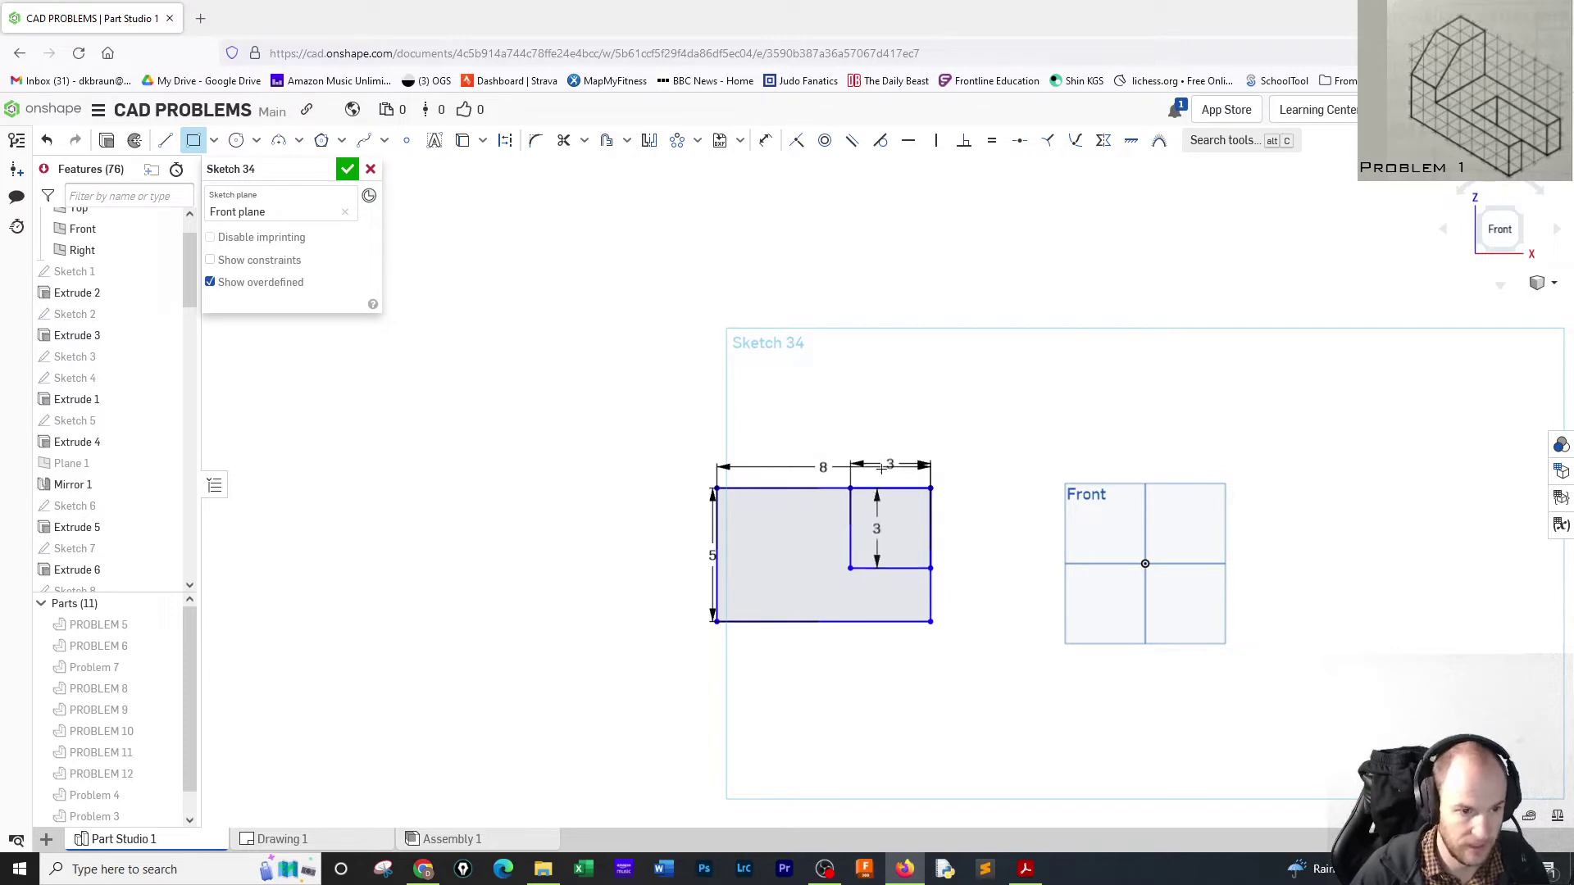
{"action": "key", "text": "Escape"}
Change the notch width to 6 and move the 8, 3 and 5 dimensions clear.
{"action": "double_click", "coordinate": [891, 465]}
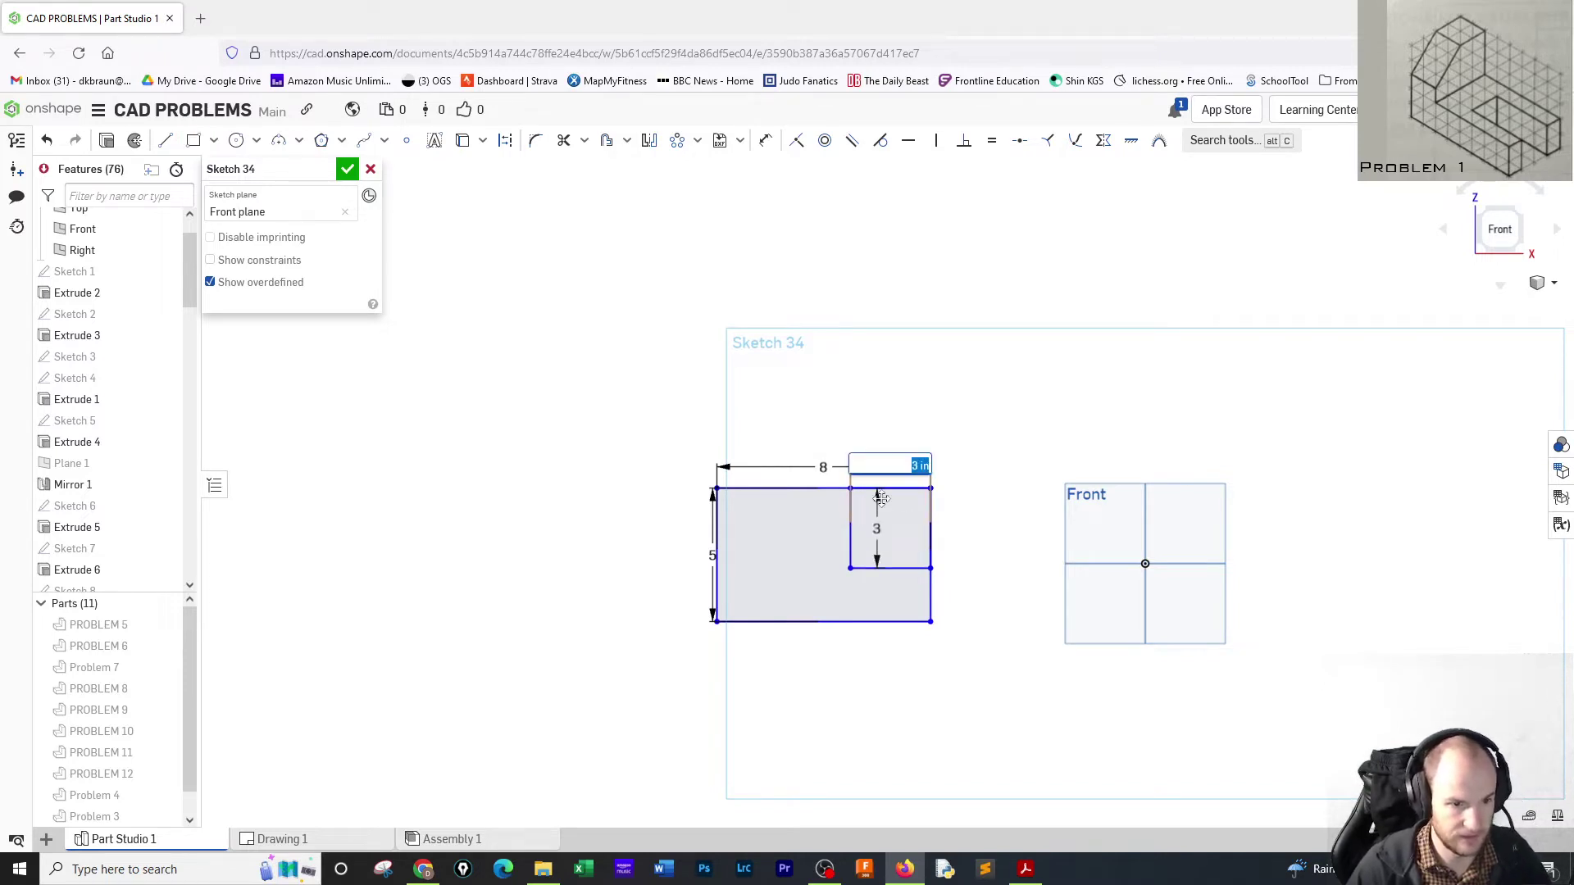
{"action": "type", "text": "6"}
{"action": "key", "text": "Return"}
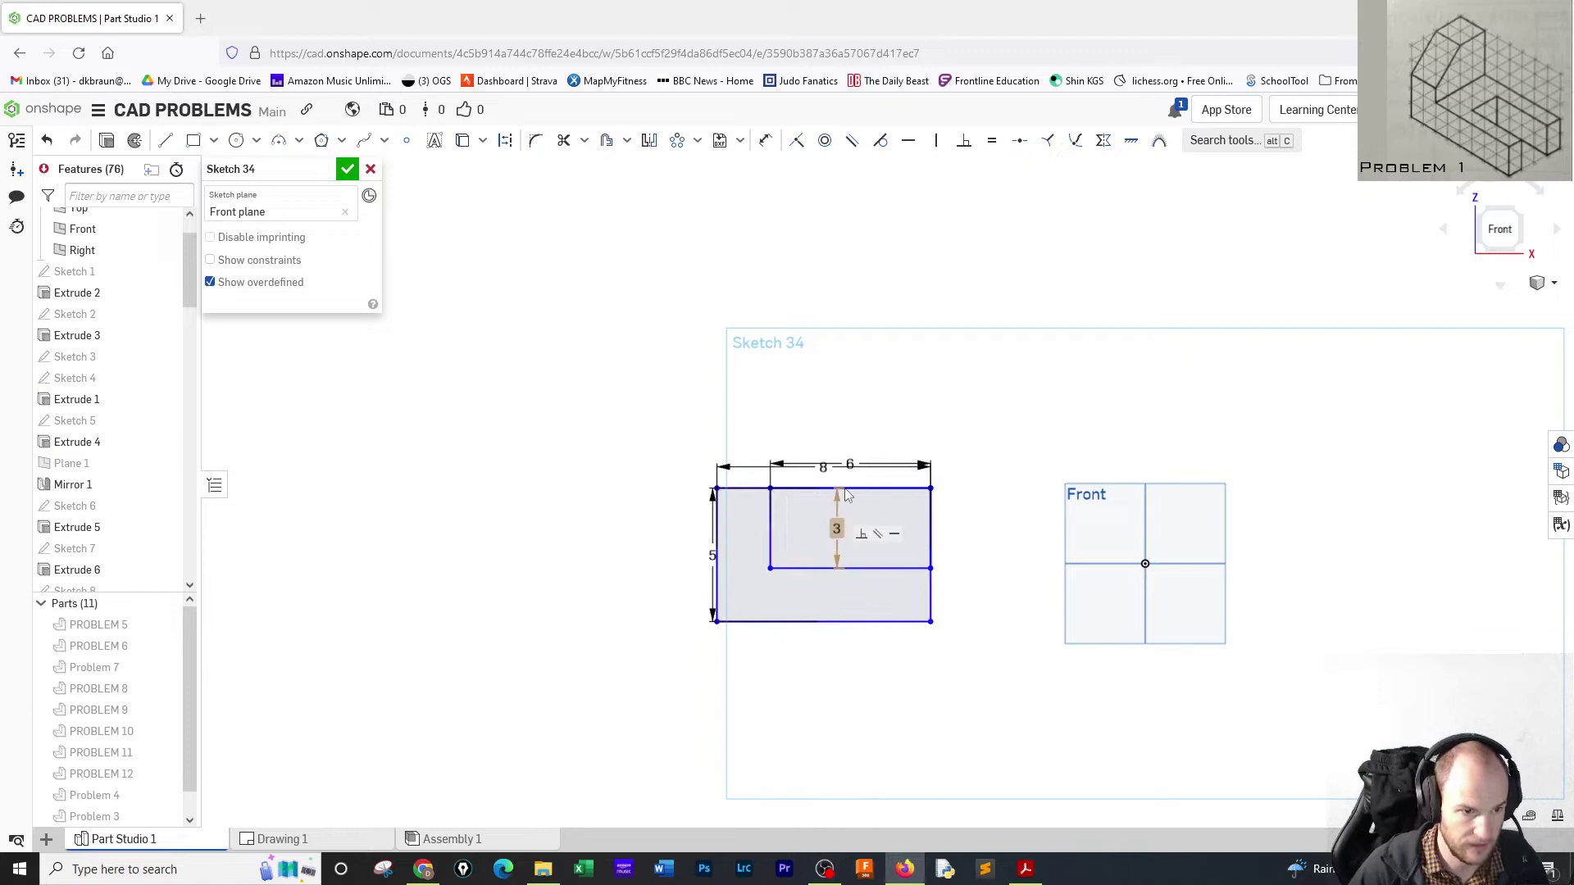
{"action": "left_click_drag", "start_coordinate": [824, 467], "coordinate": [832, 411]}
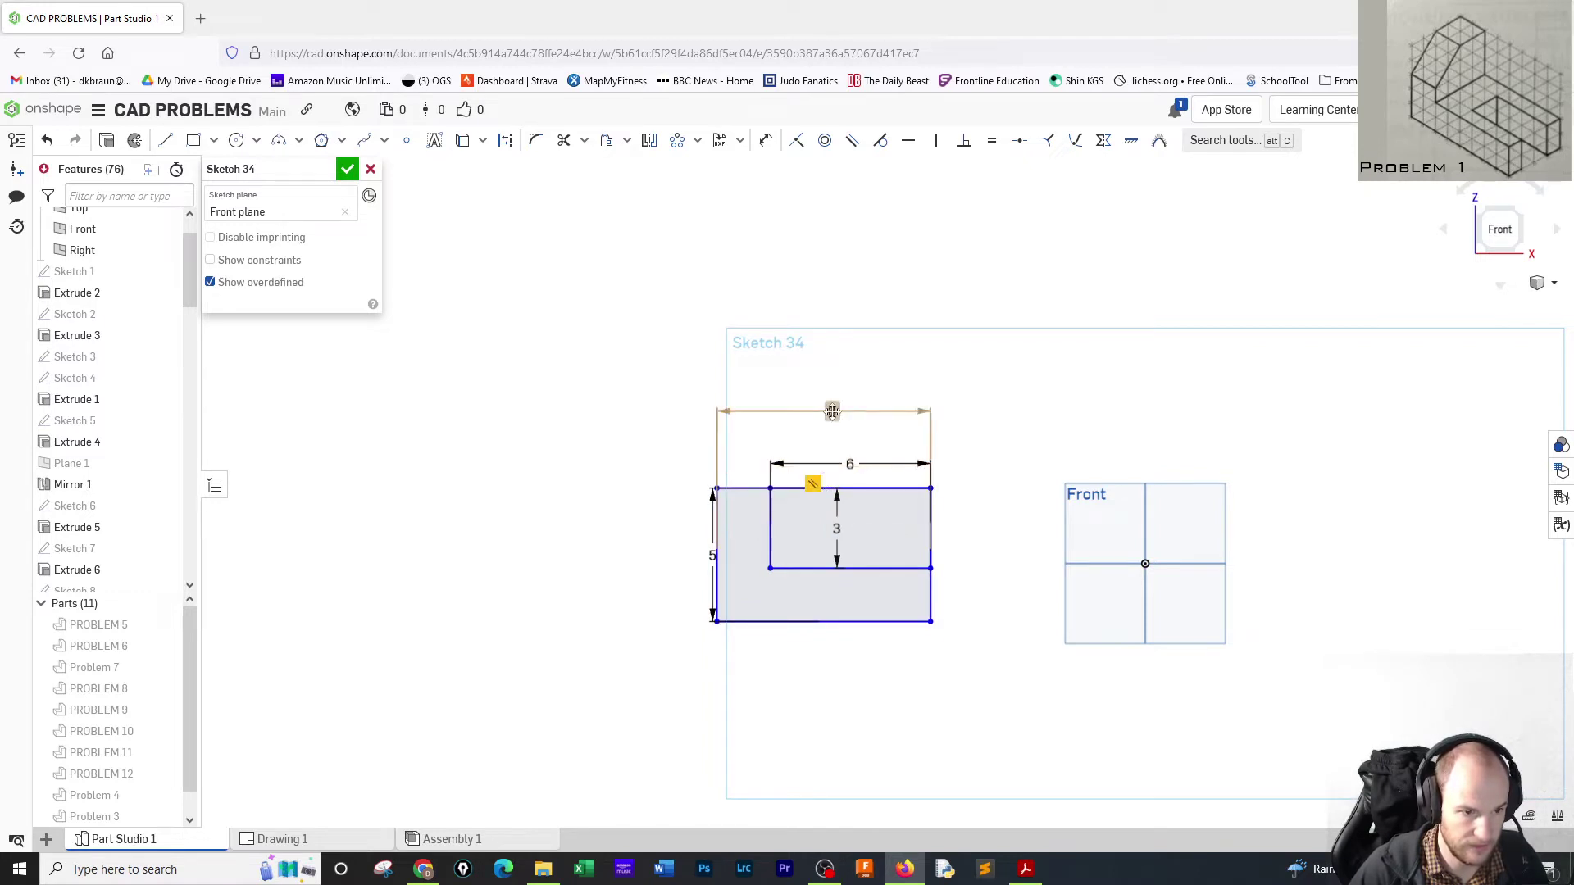
{"action": "left_click_drag", "start_coordinate": [848, 535], "coordinate": [993, 533]}
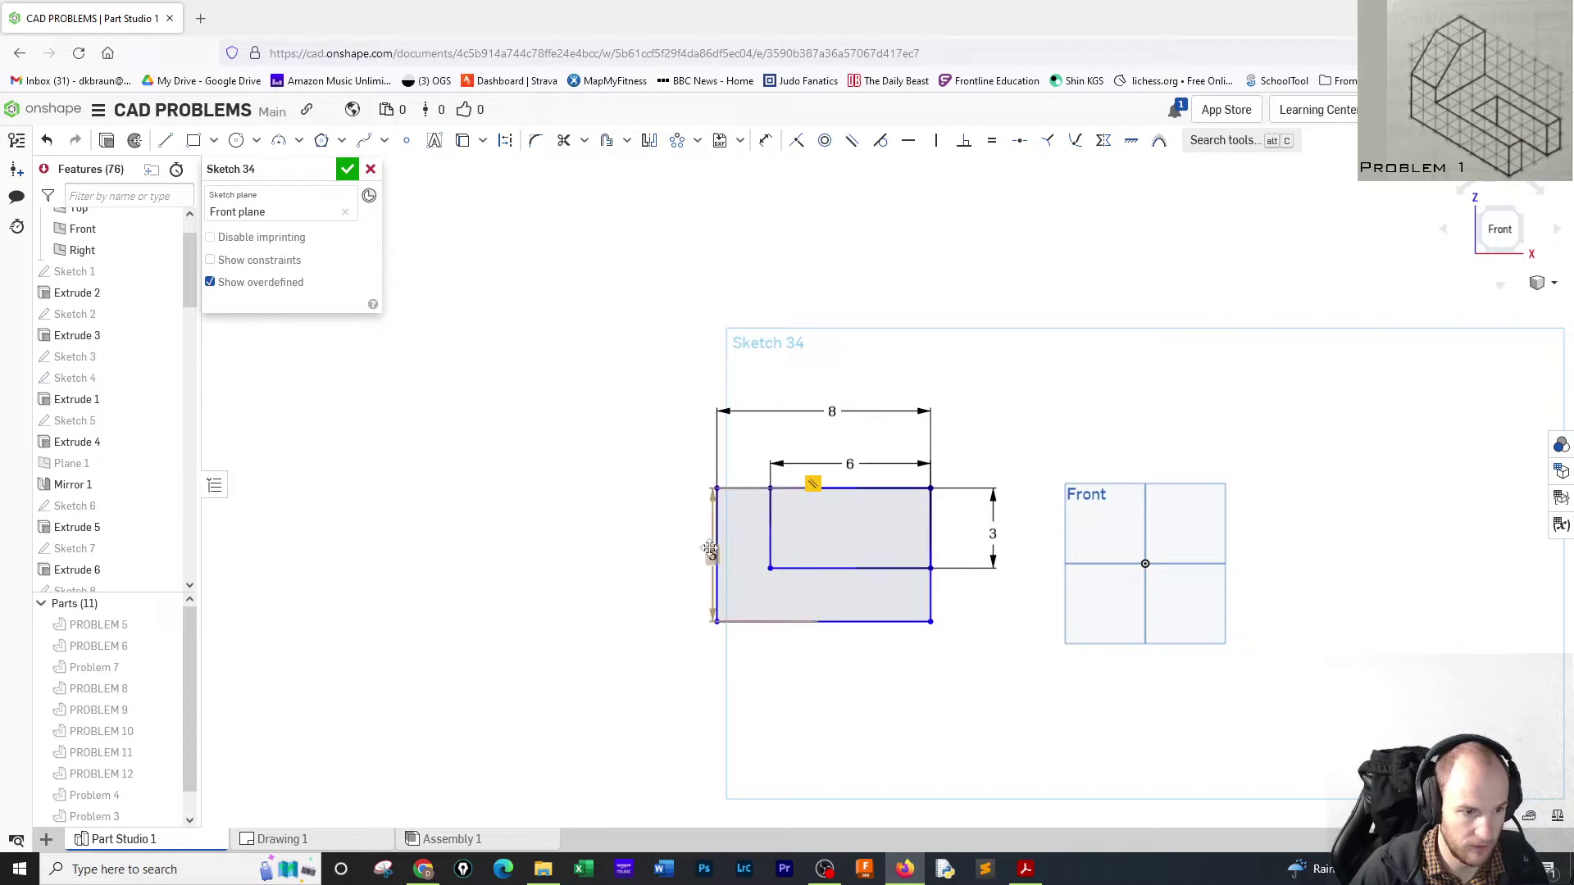
{"action": "left_click_drag", "start_coordinate": [707, 549], "coordinate": [665, 542]}
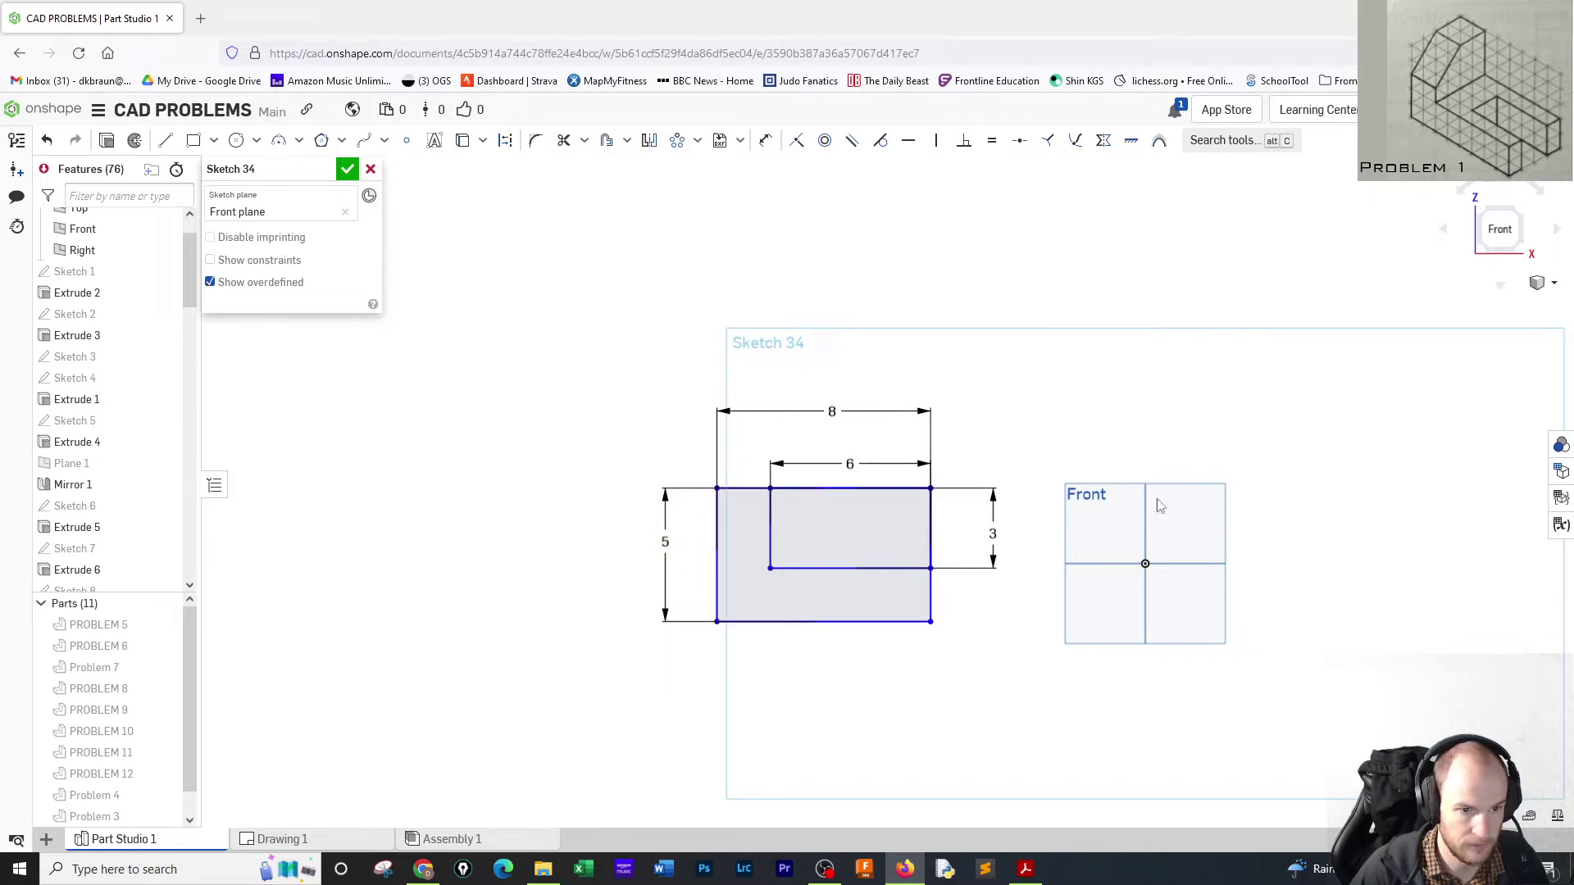
Rotate to a 3D view and finish Sketch 34.
{"action": "left_click", "coordinate": [1521, 248]}
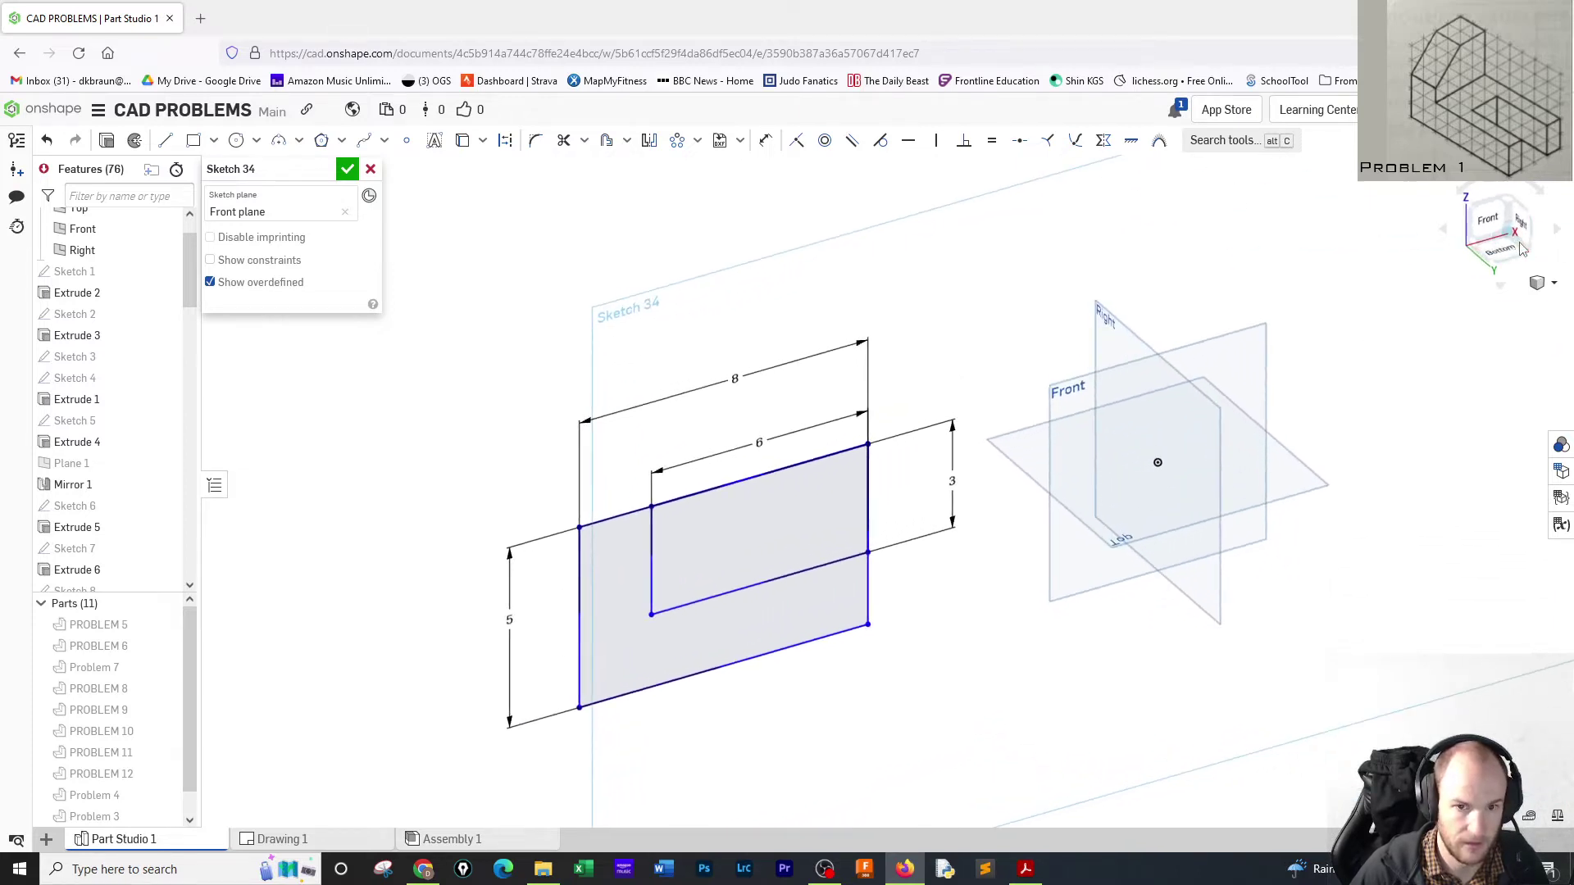
{"action": "left_click", "coordinate": [1508, 199]}
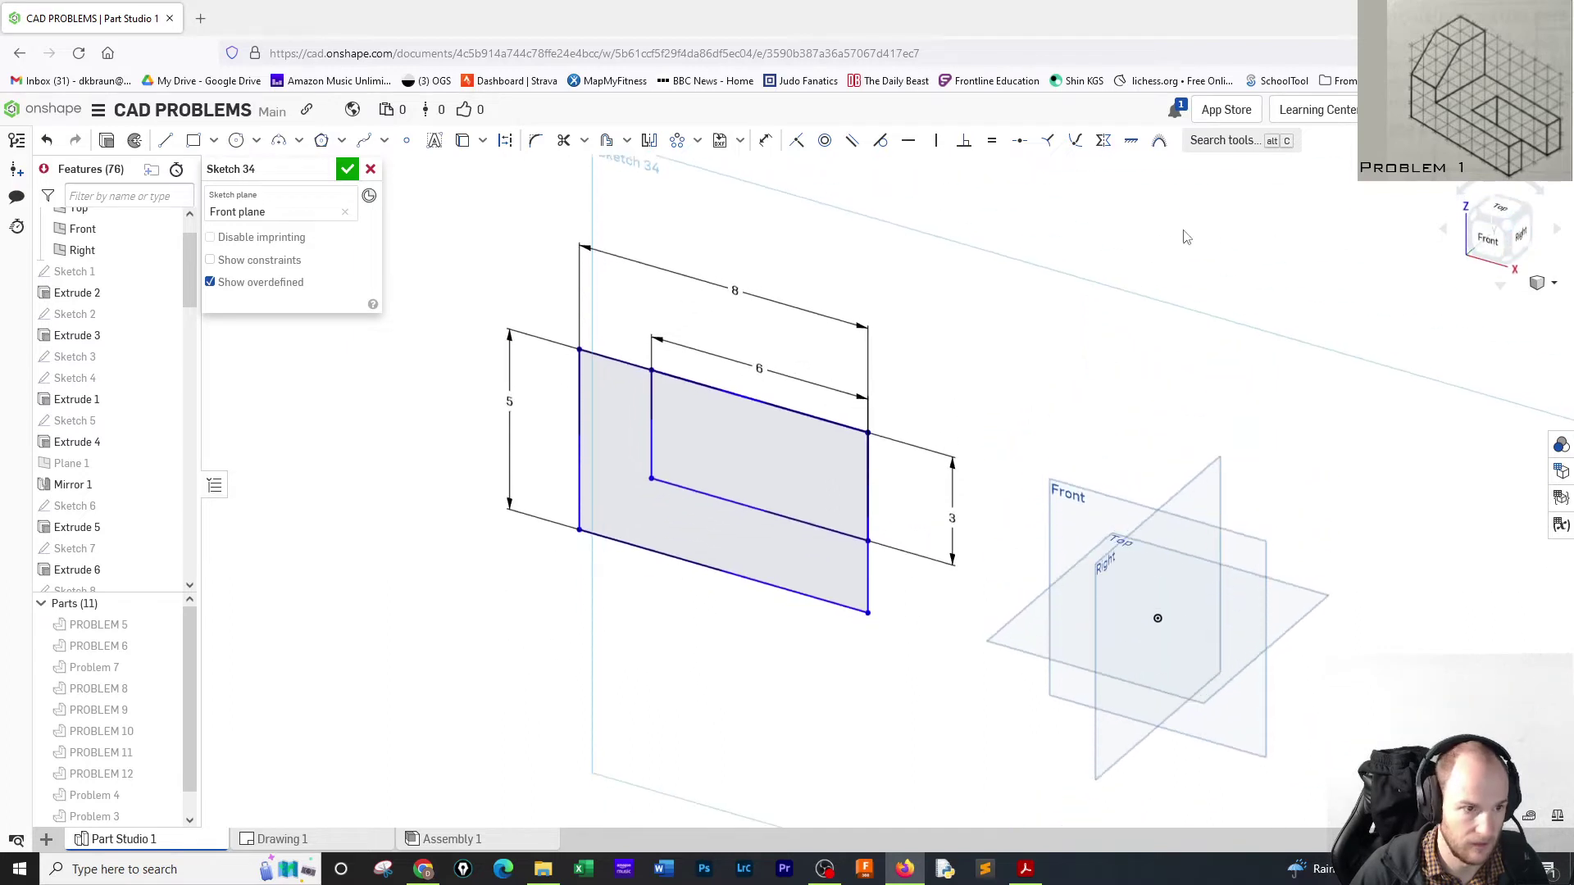
{"action": "left_click", "coordinate": [348, 168]}
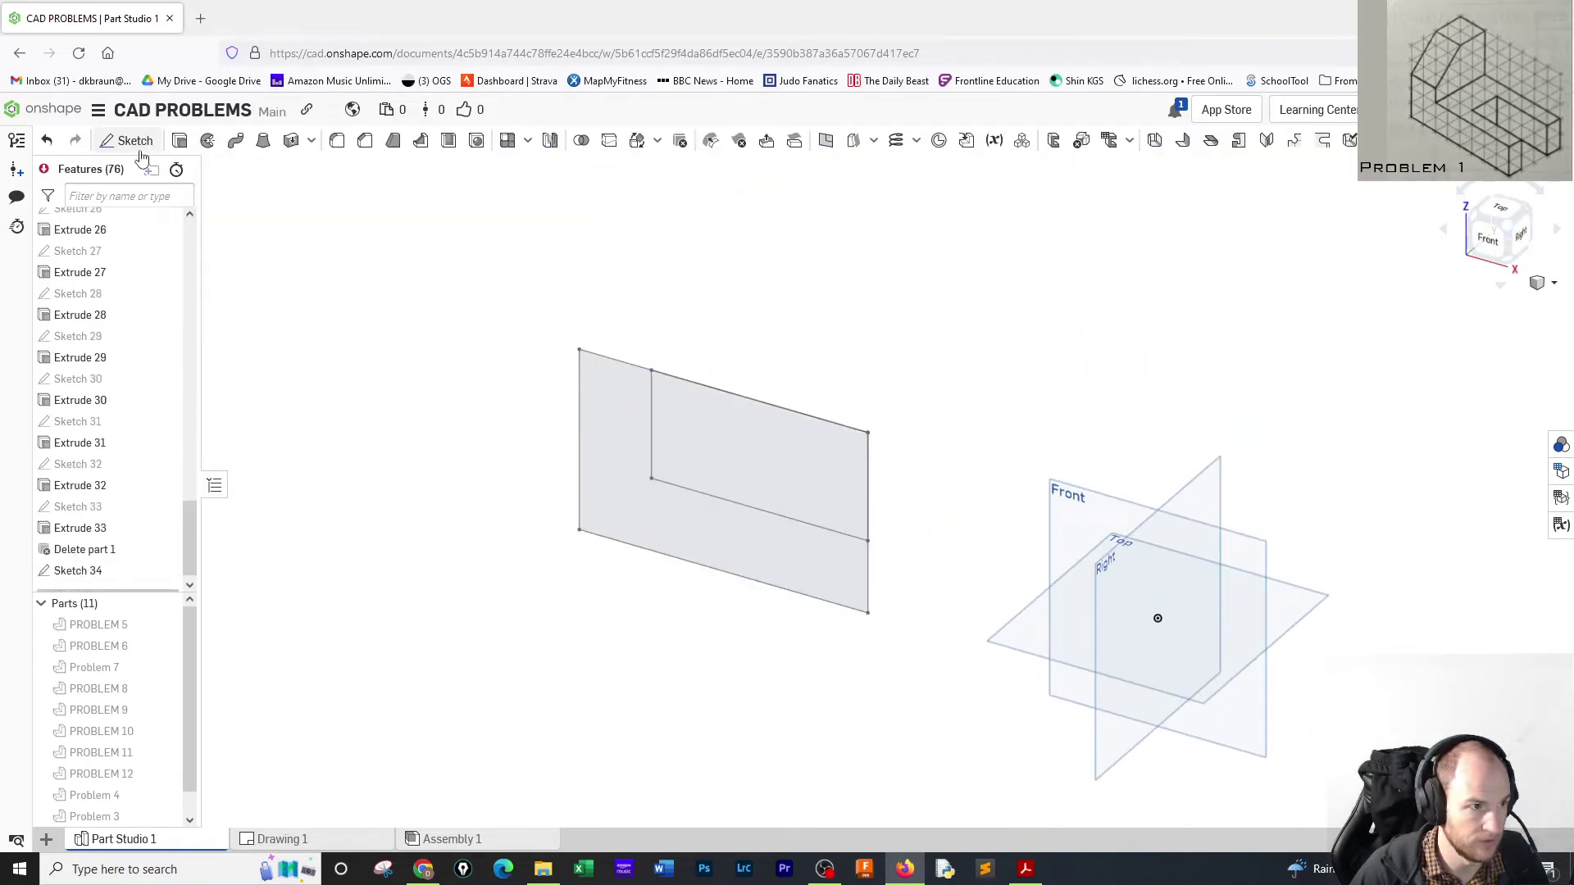
Extrude the L-shaped region of Sketch 34 to a depth of 4 in.
{"action": "left_click", "coordinate": [182, 141]}
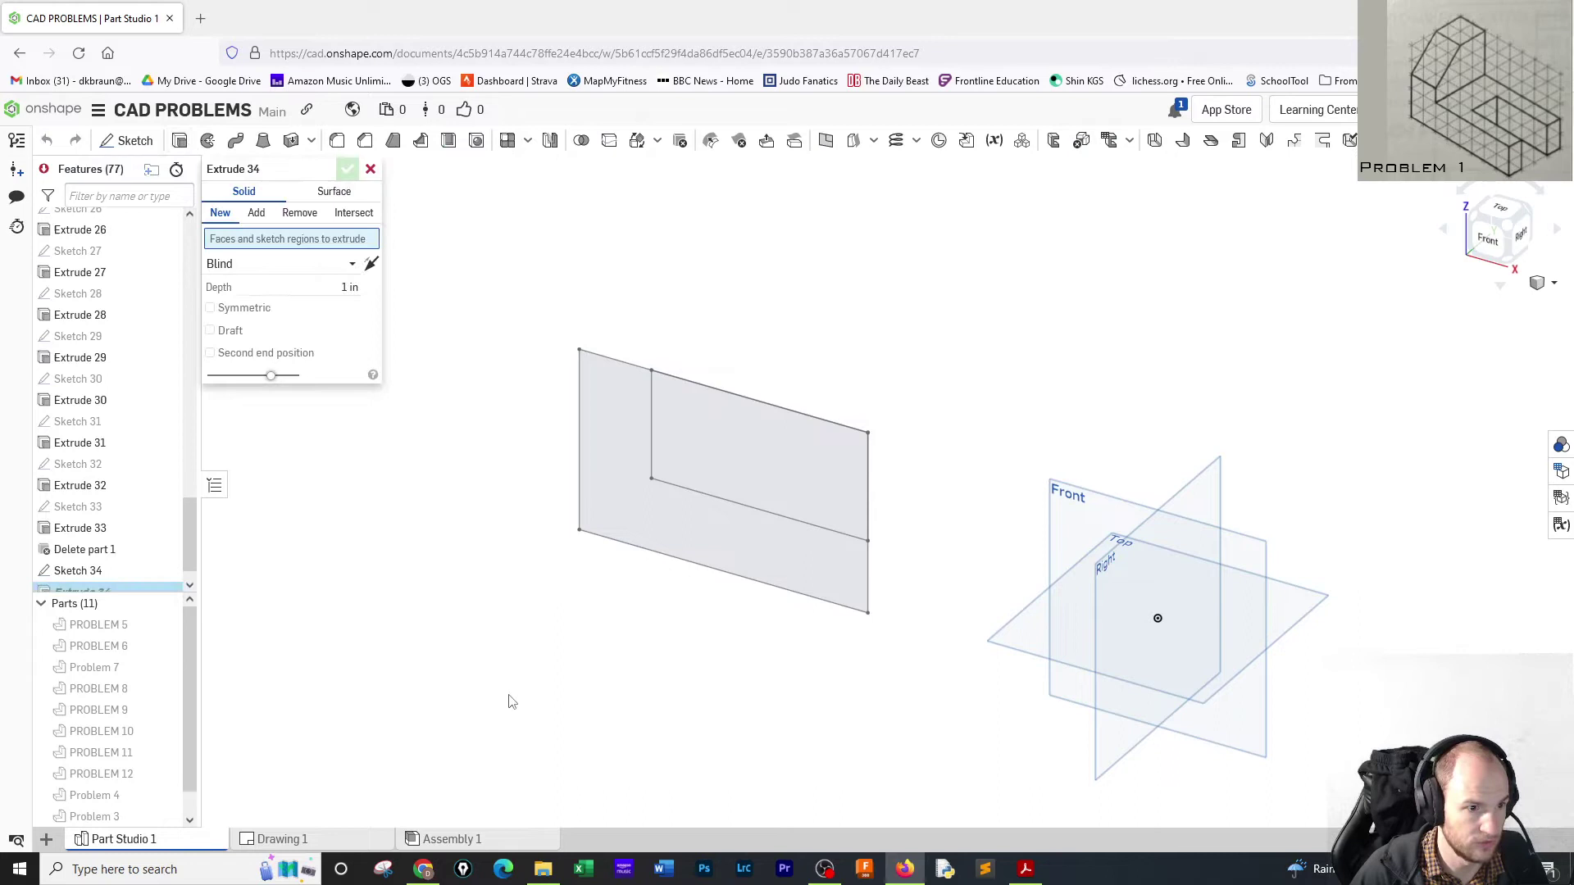
{"action": "left_click", "coordinate": [654, 525]}
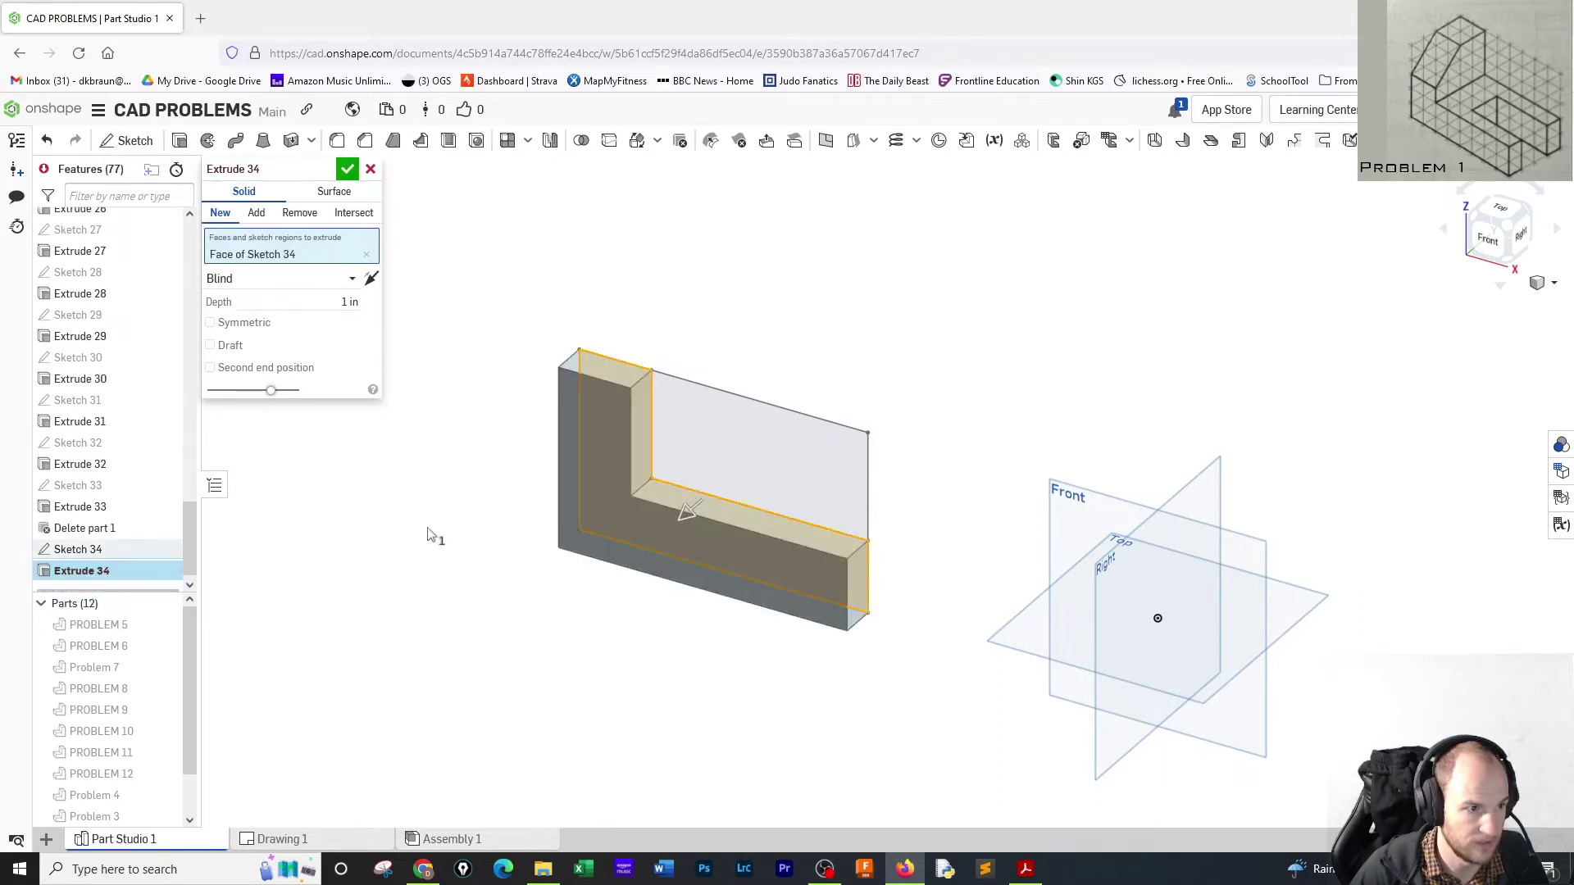
{"action": "left_click", "coordinate": [349, 302]}
{"action": "type", "text": "4"}
{"action": "key", "text": "Return"}
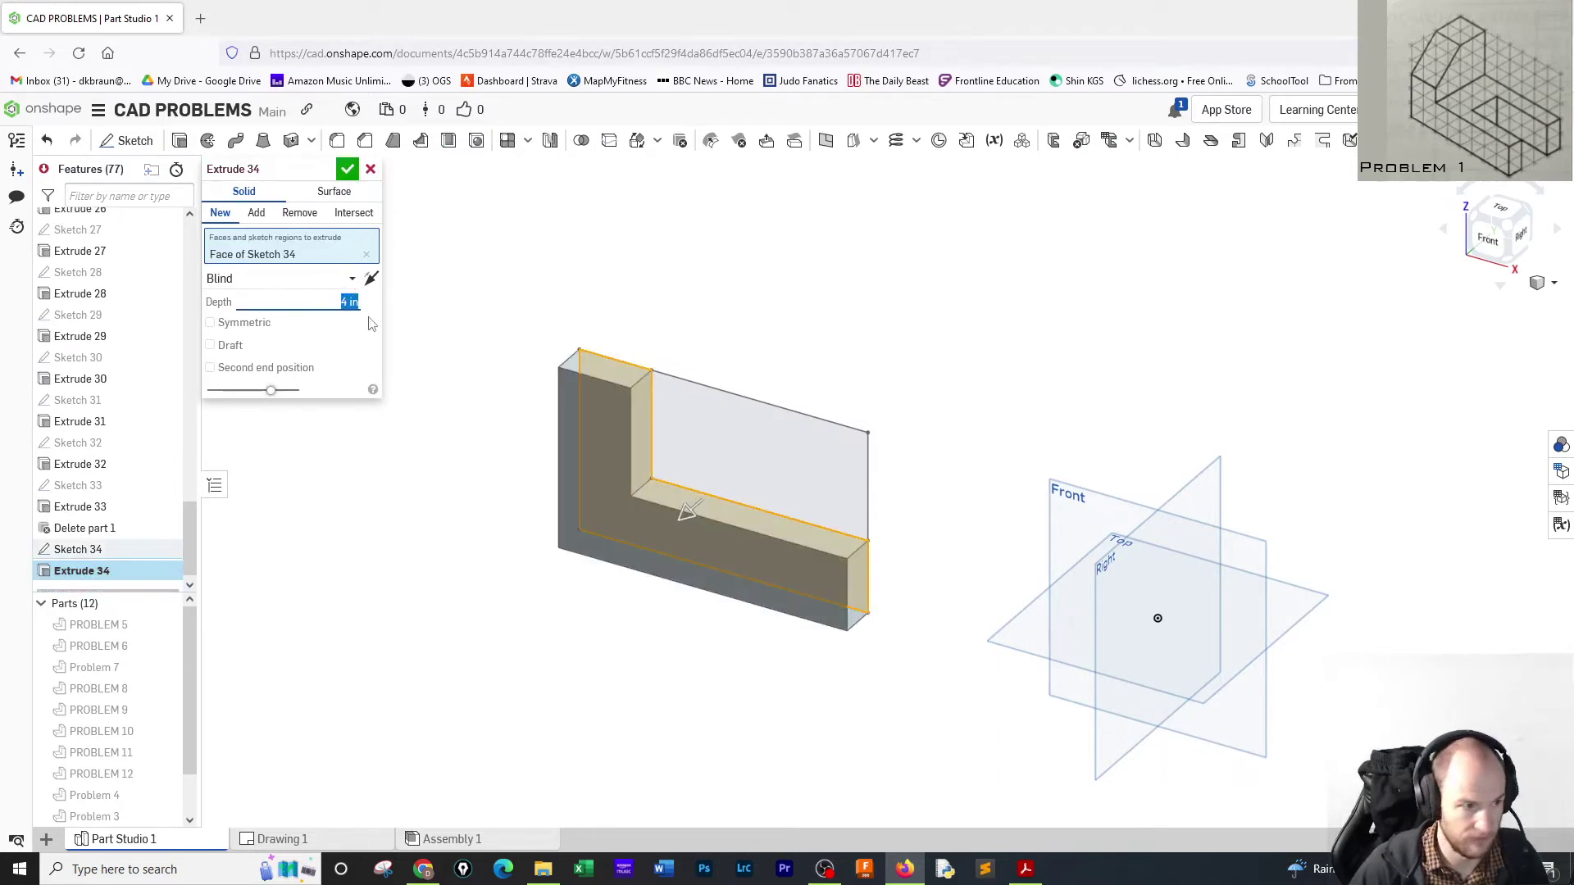
{"action": "left_click", "coordinate": [349, 169]}
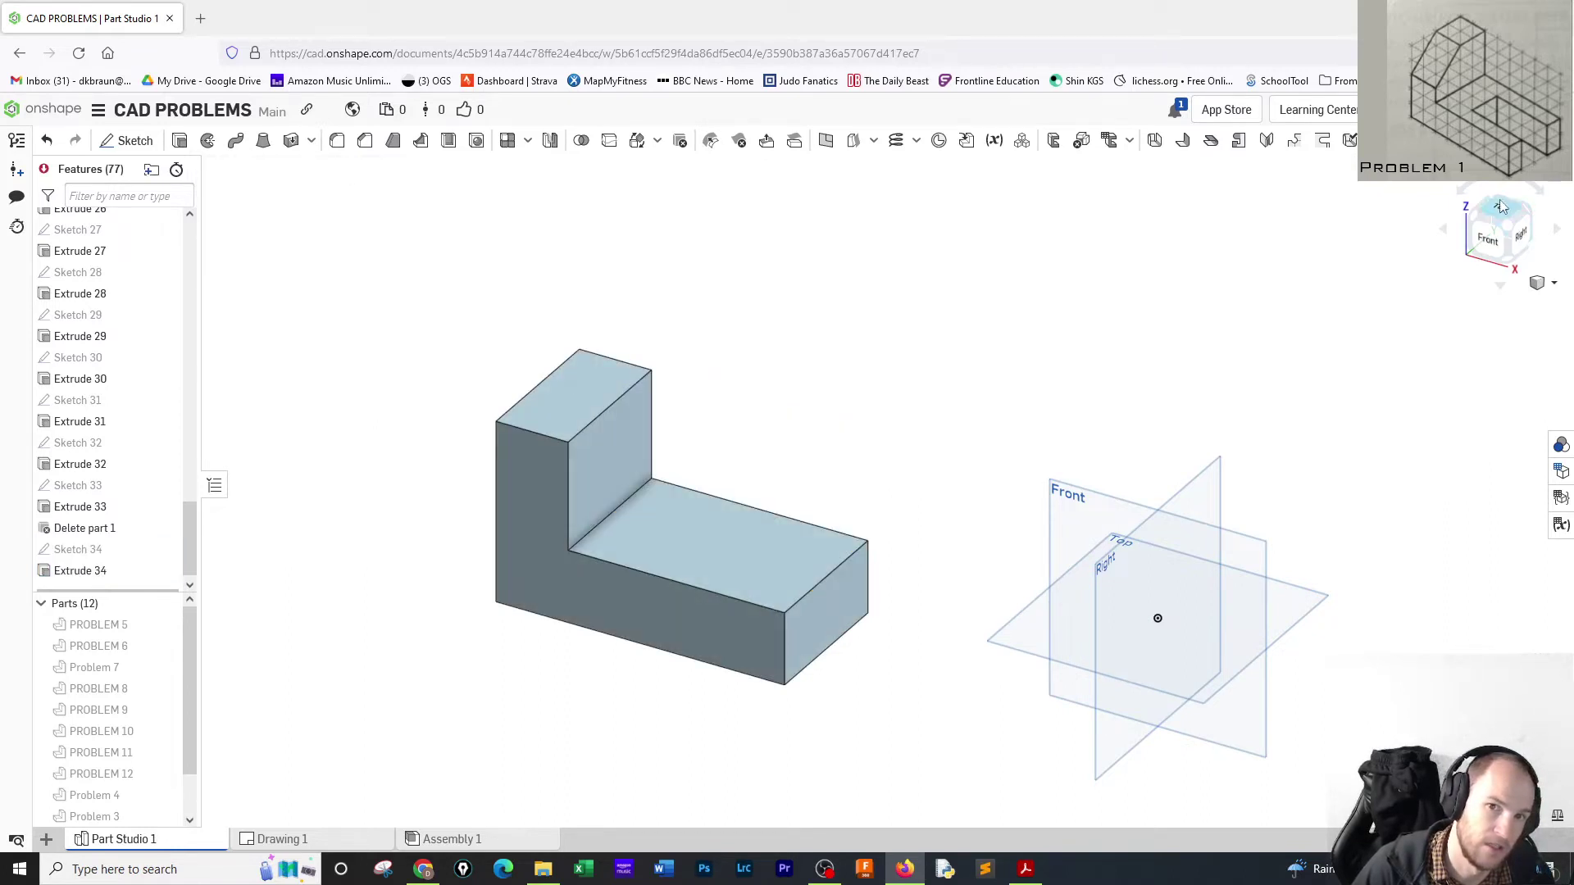
Start a new sketch on the base's top face, viewed straight down.
{"action": "left_click", "coordinate": [127, 140]}
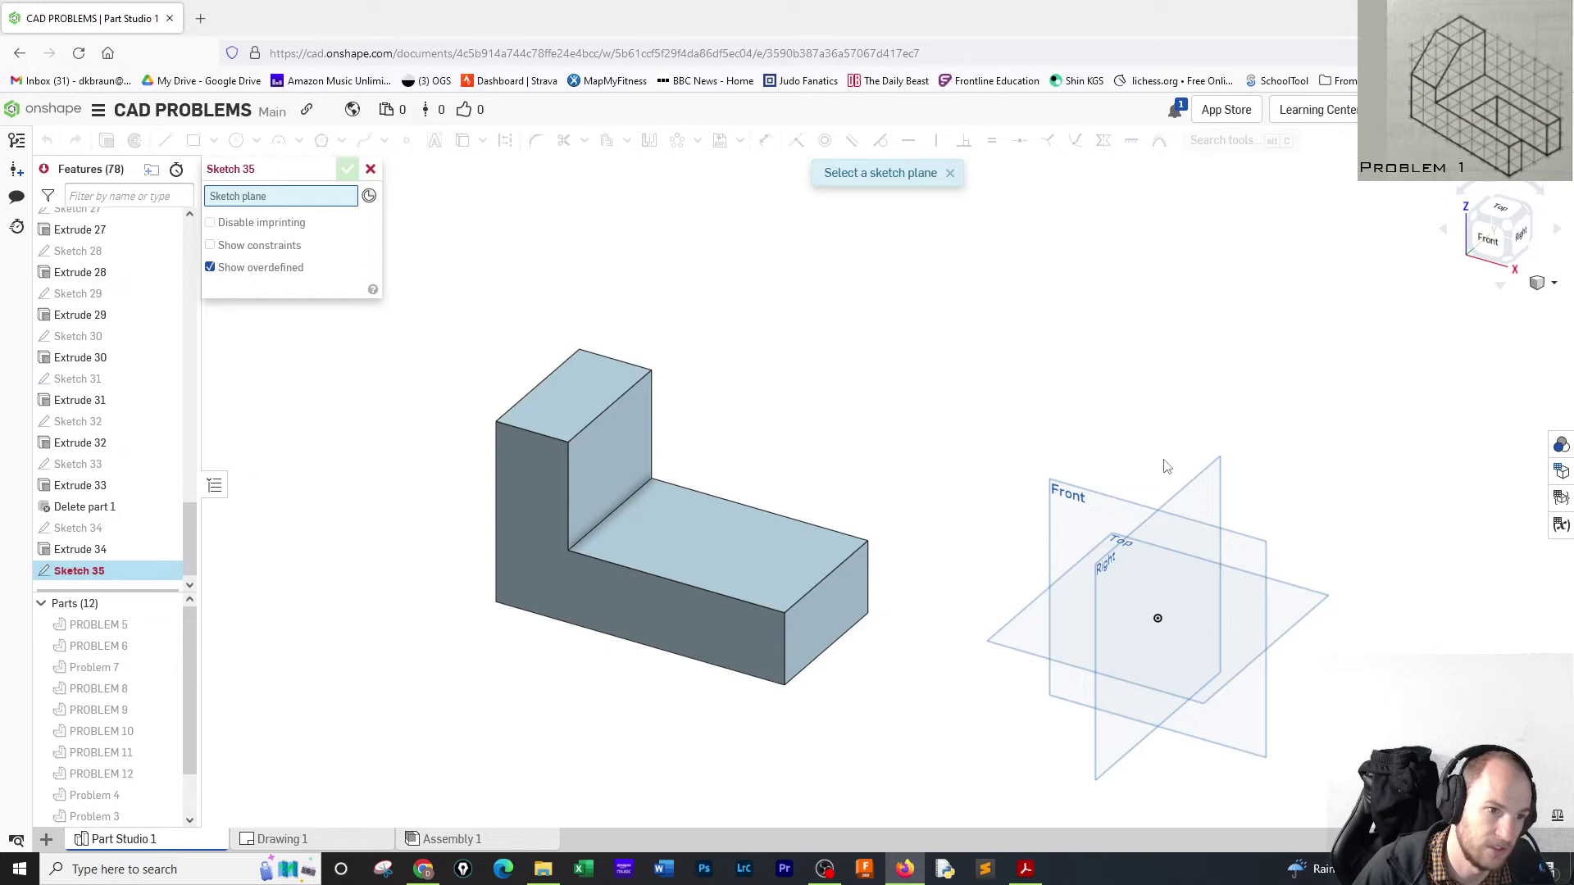
{"action": "left_click", "coordinate": [721, 543]}
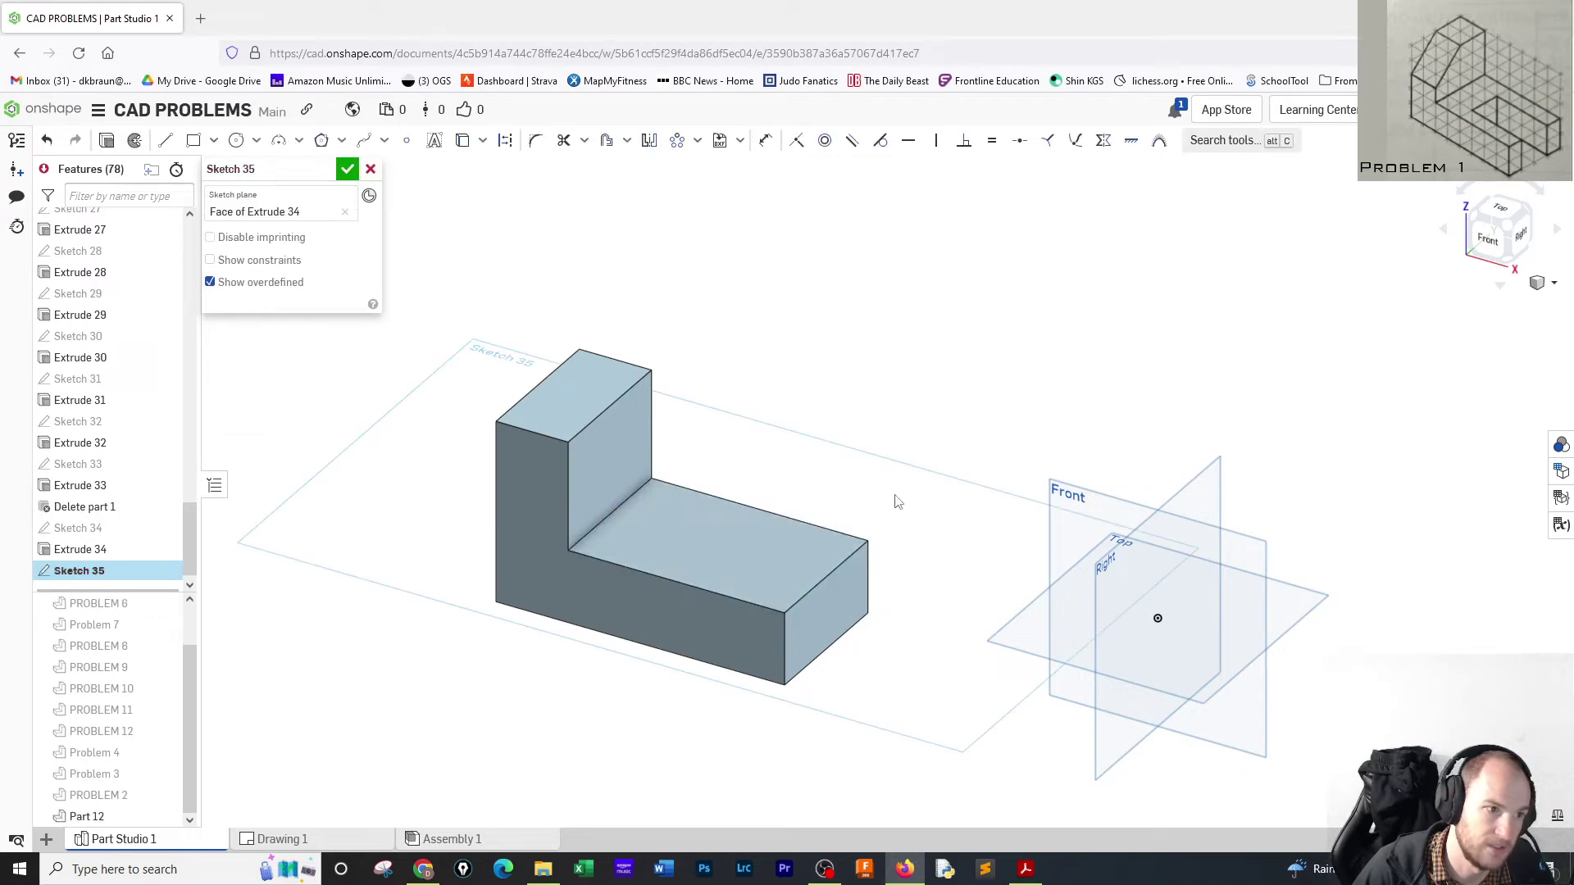
{"action": "left_click", "coordinate": [1502, 214]}
Draw a 4 by 2 slot rectangle on the top face.
{"action": "left_click", "coordinate": [194, 140]}
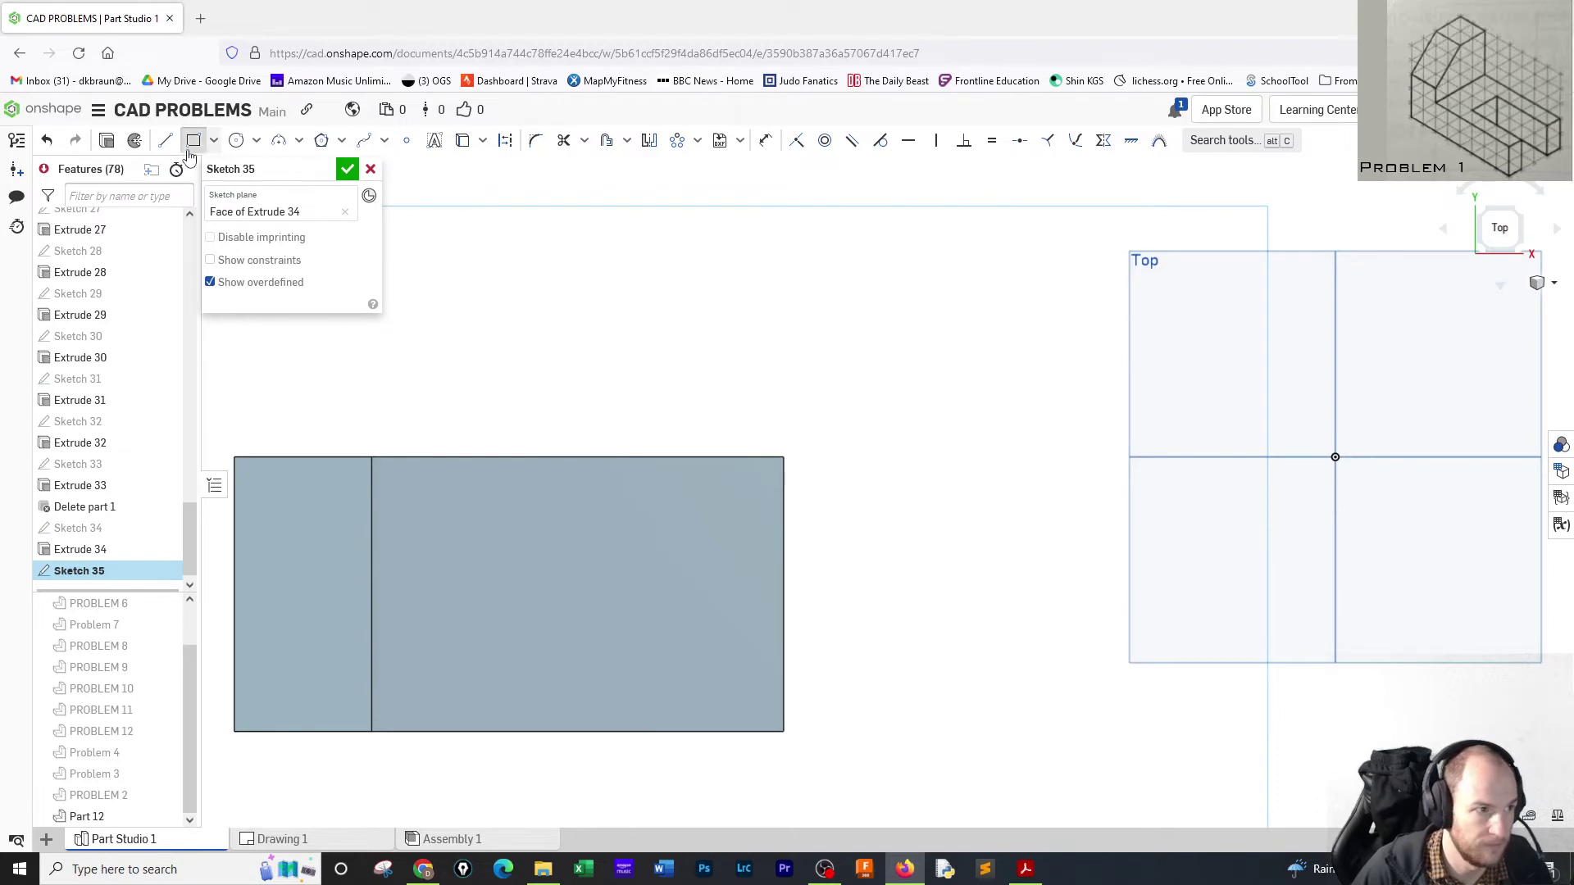
{"action": "left_click", "coordinate": [785, 530]}
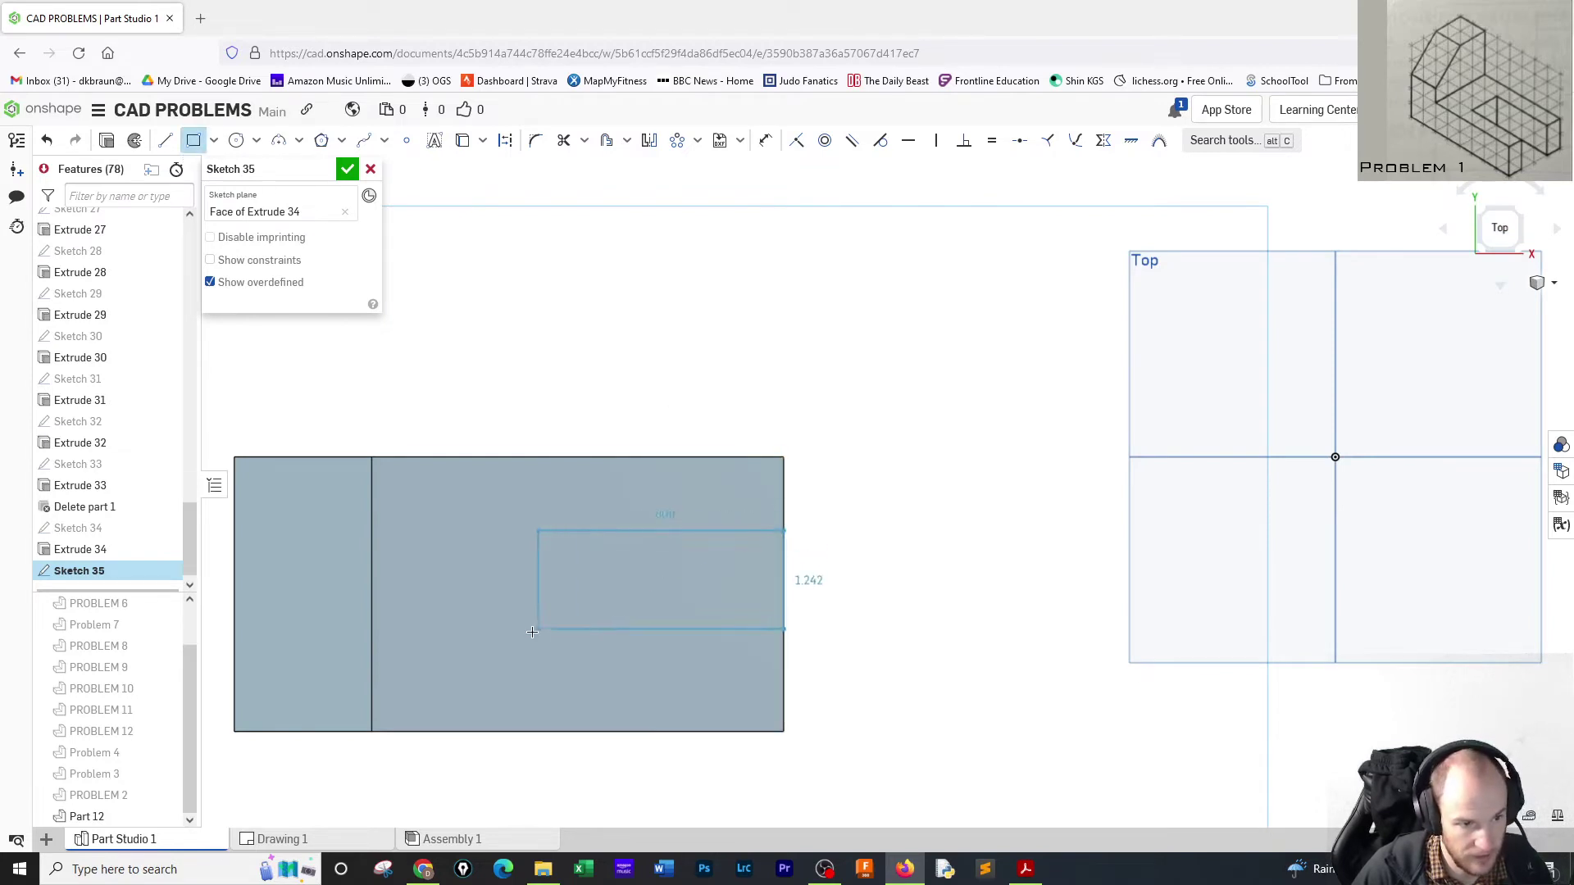
{"action": "left_click", "coordinate": [495, 669]}
{"action": "type", "text": "4"}
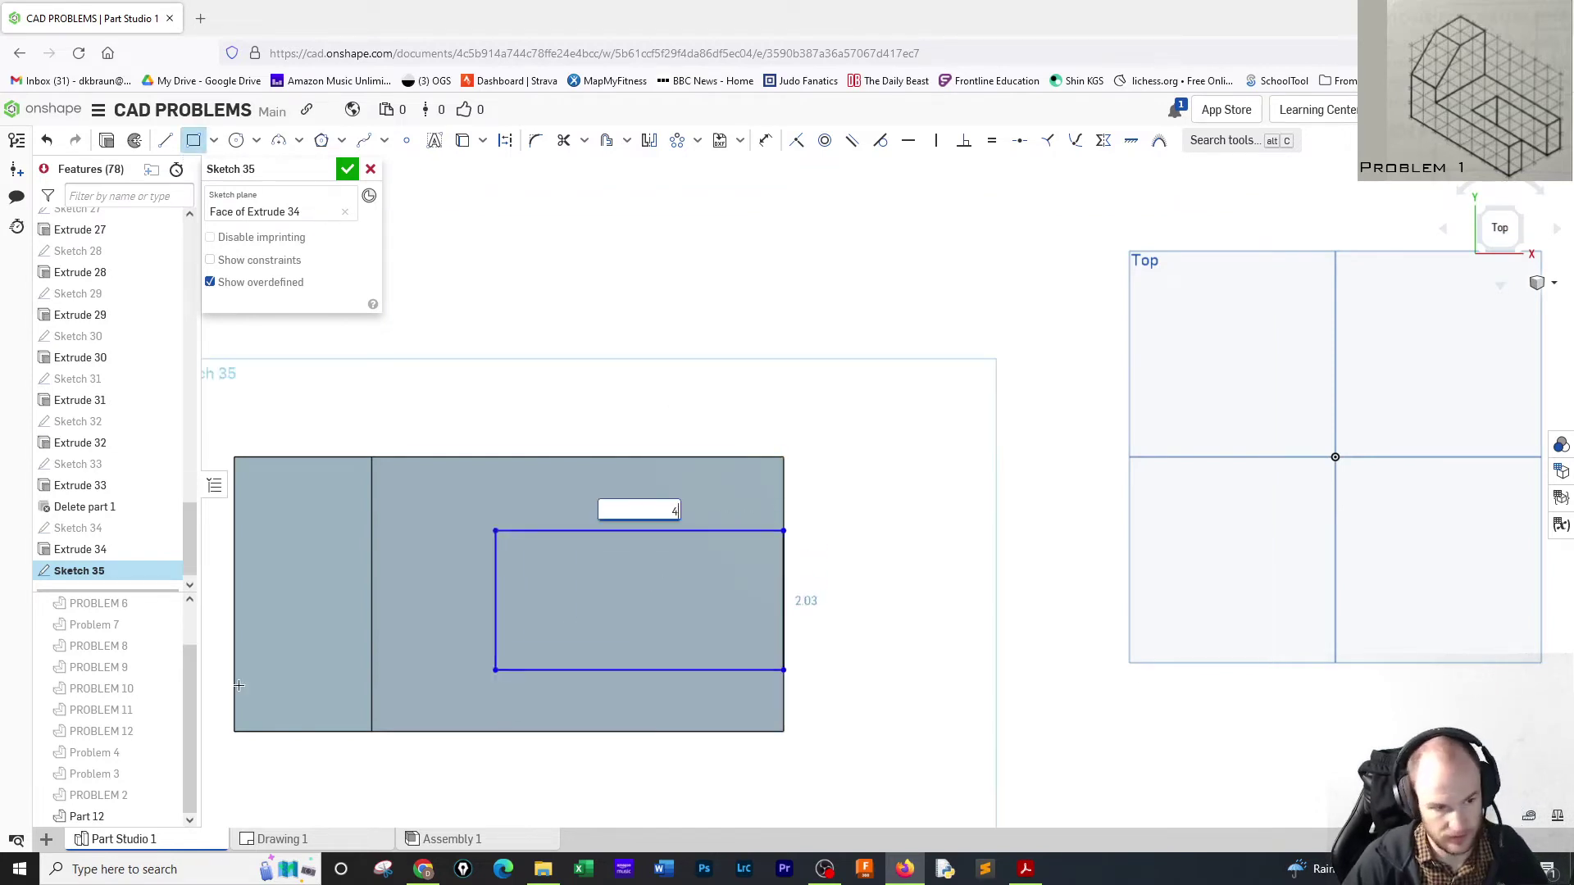
{"action": "key", "text": "Return"}
{"action": "type", "text": "2"}
{"action": "key", "text": "Return"}
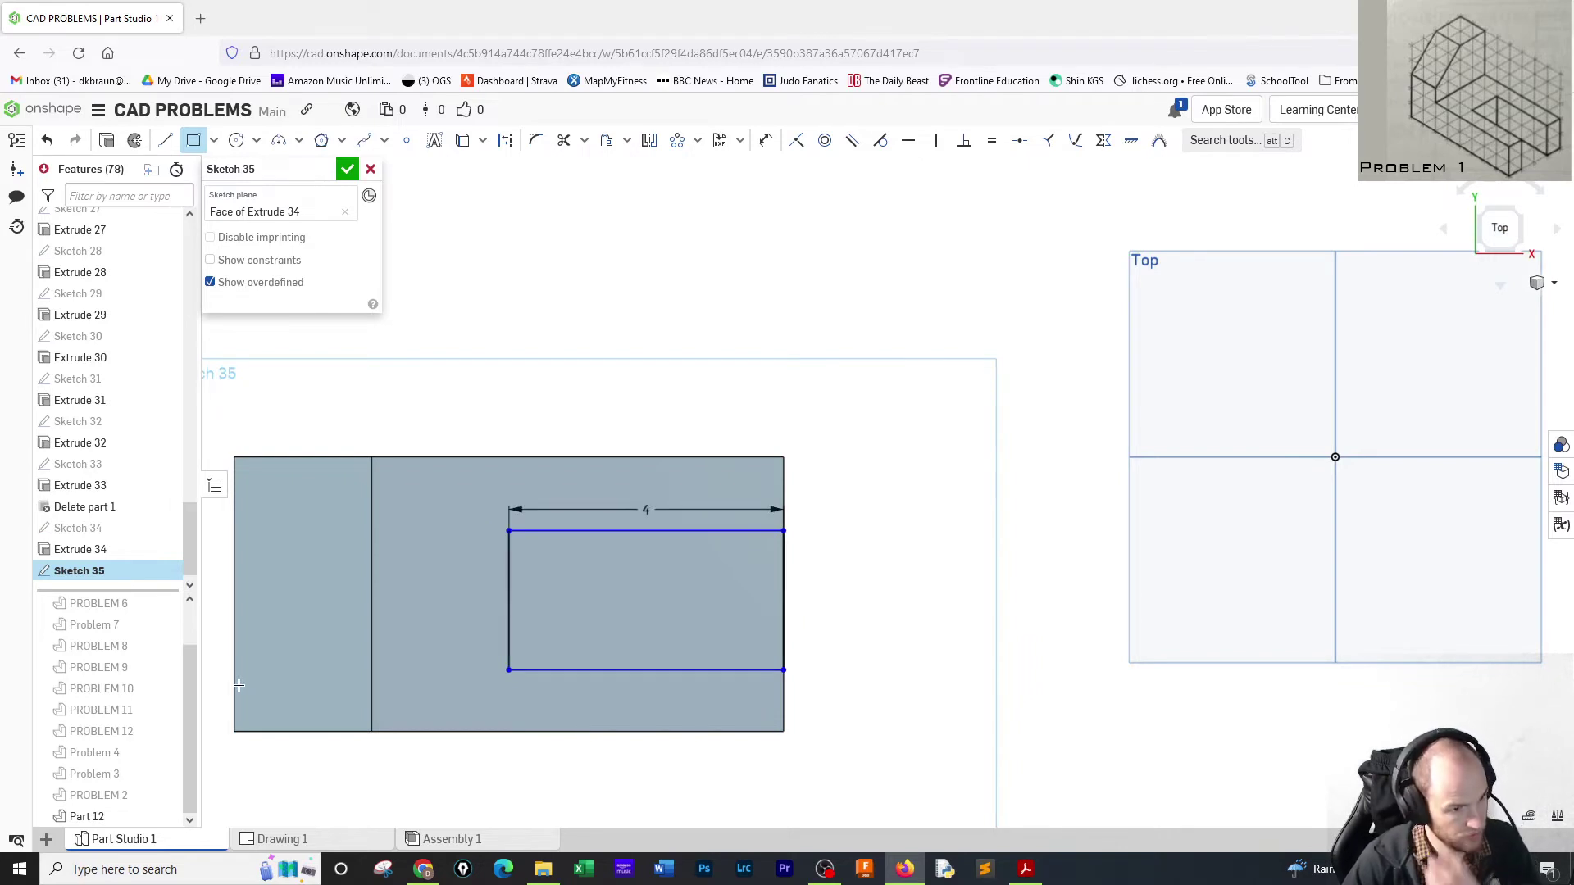
Dimension the slot rectangle 1 in from the part's edge and return to isometric view.
{"action": "left_click", "coordinate": [765, 141]}
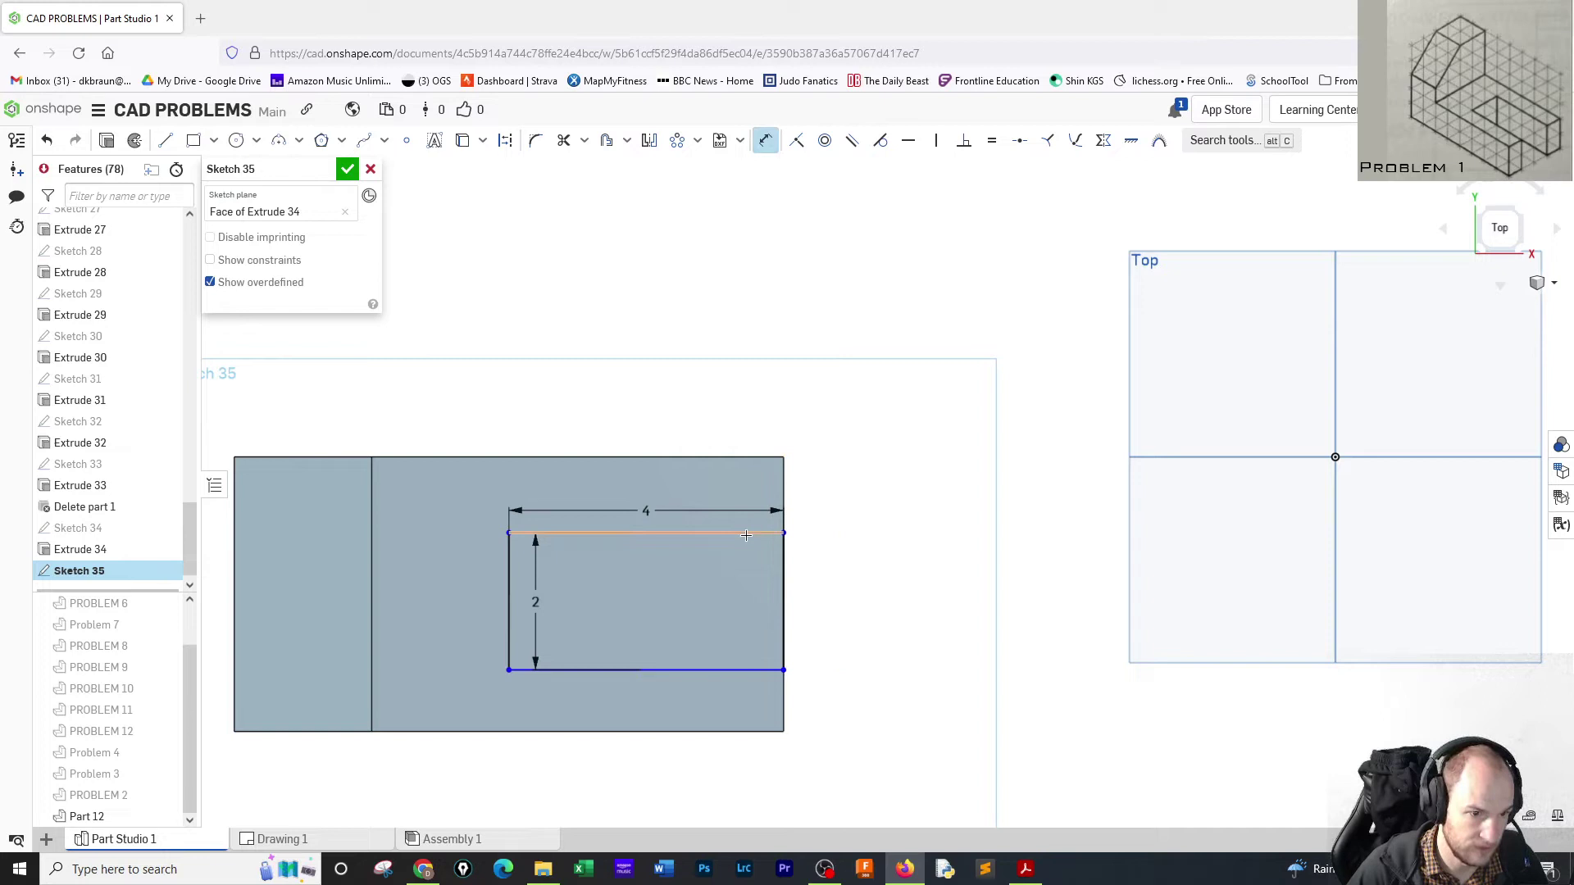
{"action": "left_click", "coordinate": [753, 456]}
{"action": "left_click", "coordinate": [775, 533]}
{"action": "left_click", "coordinate": [875, 469]}
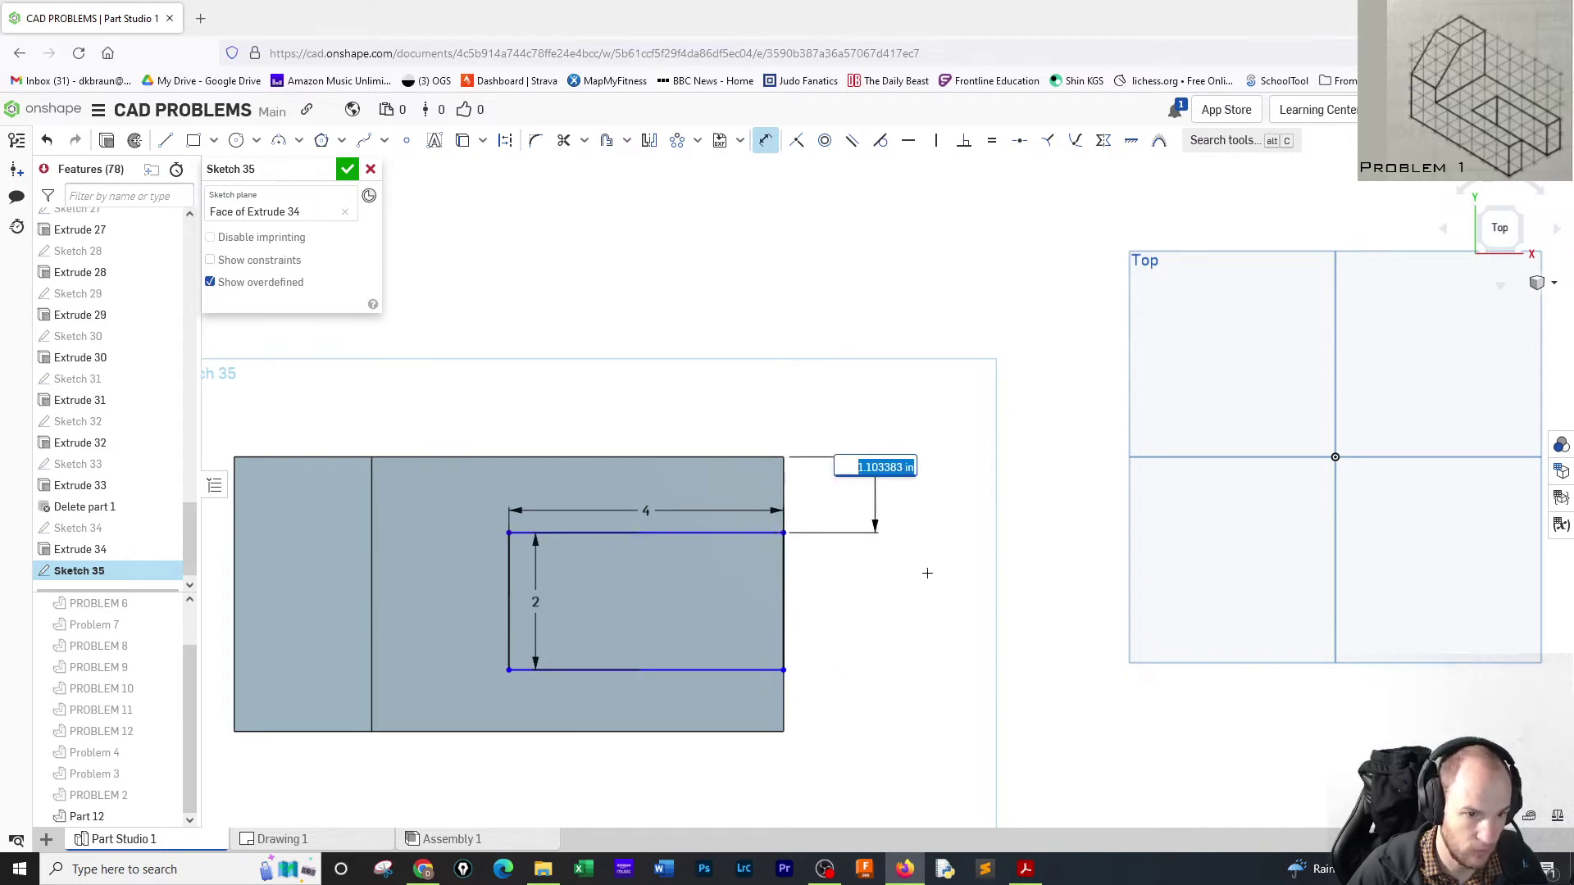
{"action": "key", "text": "Return"}
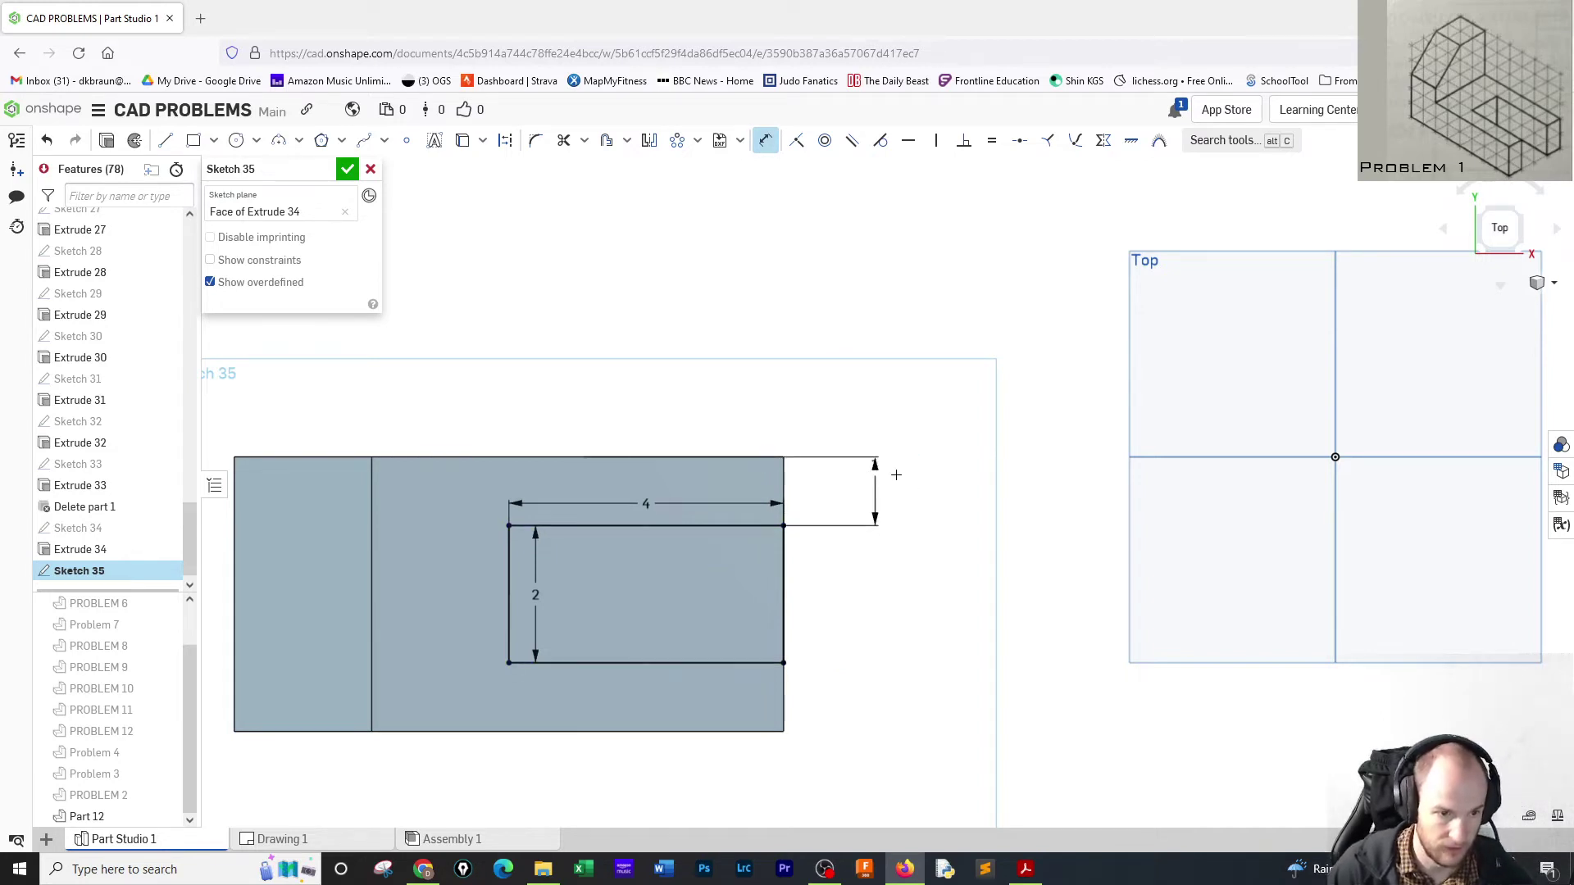
{"action": "key", "text": "Escape"}
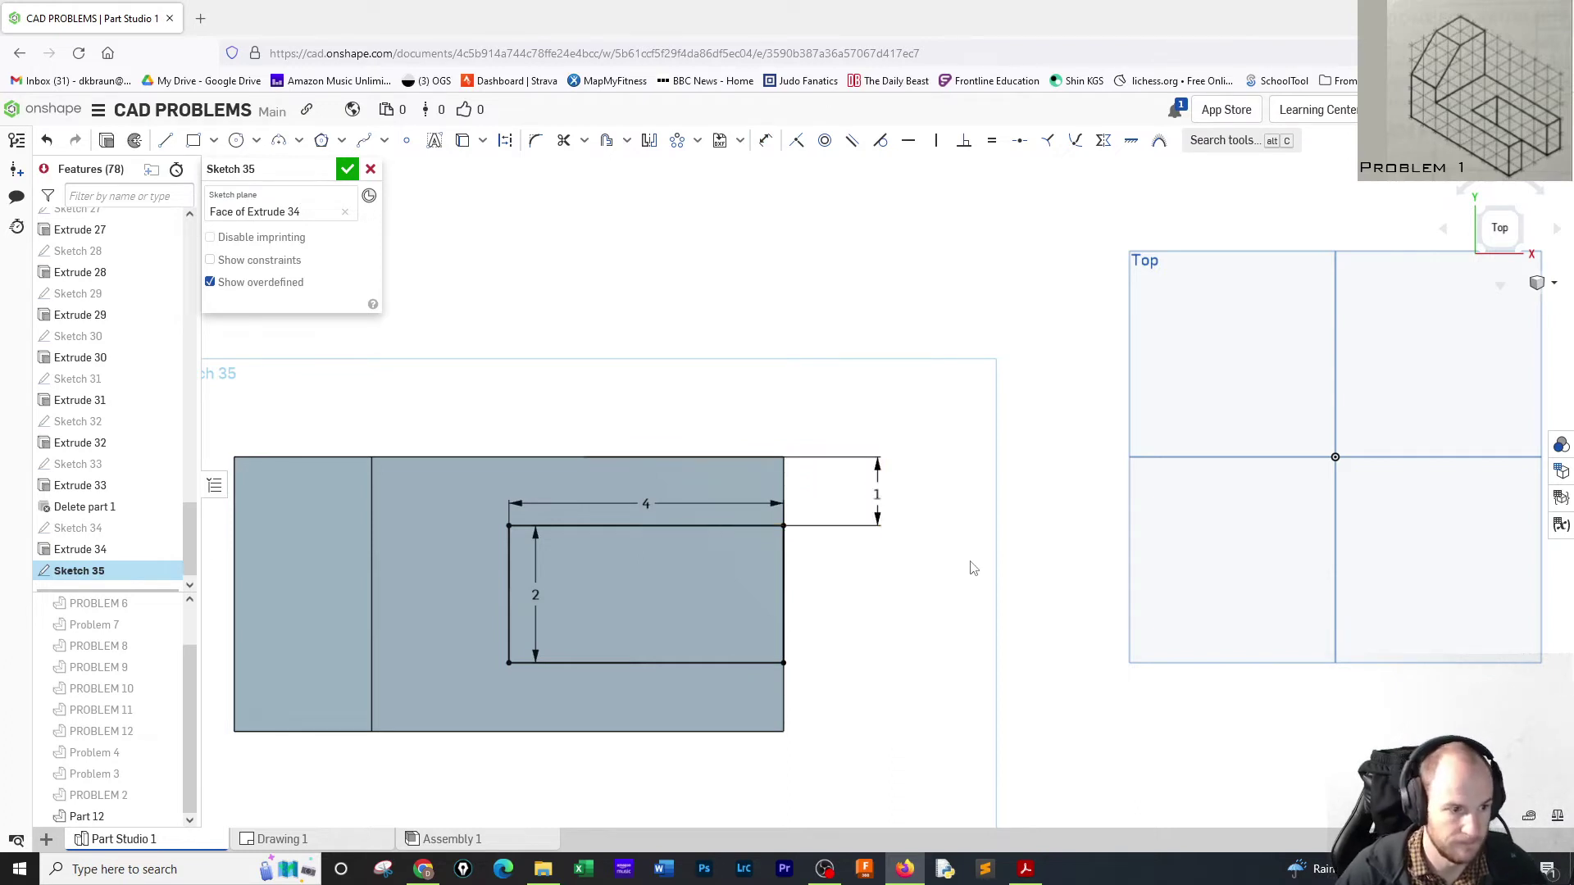
{"action": "left_click", "coordinate": [1522, 253]}
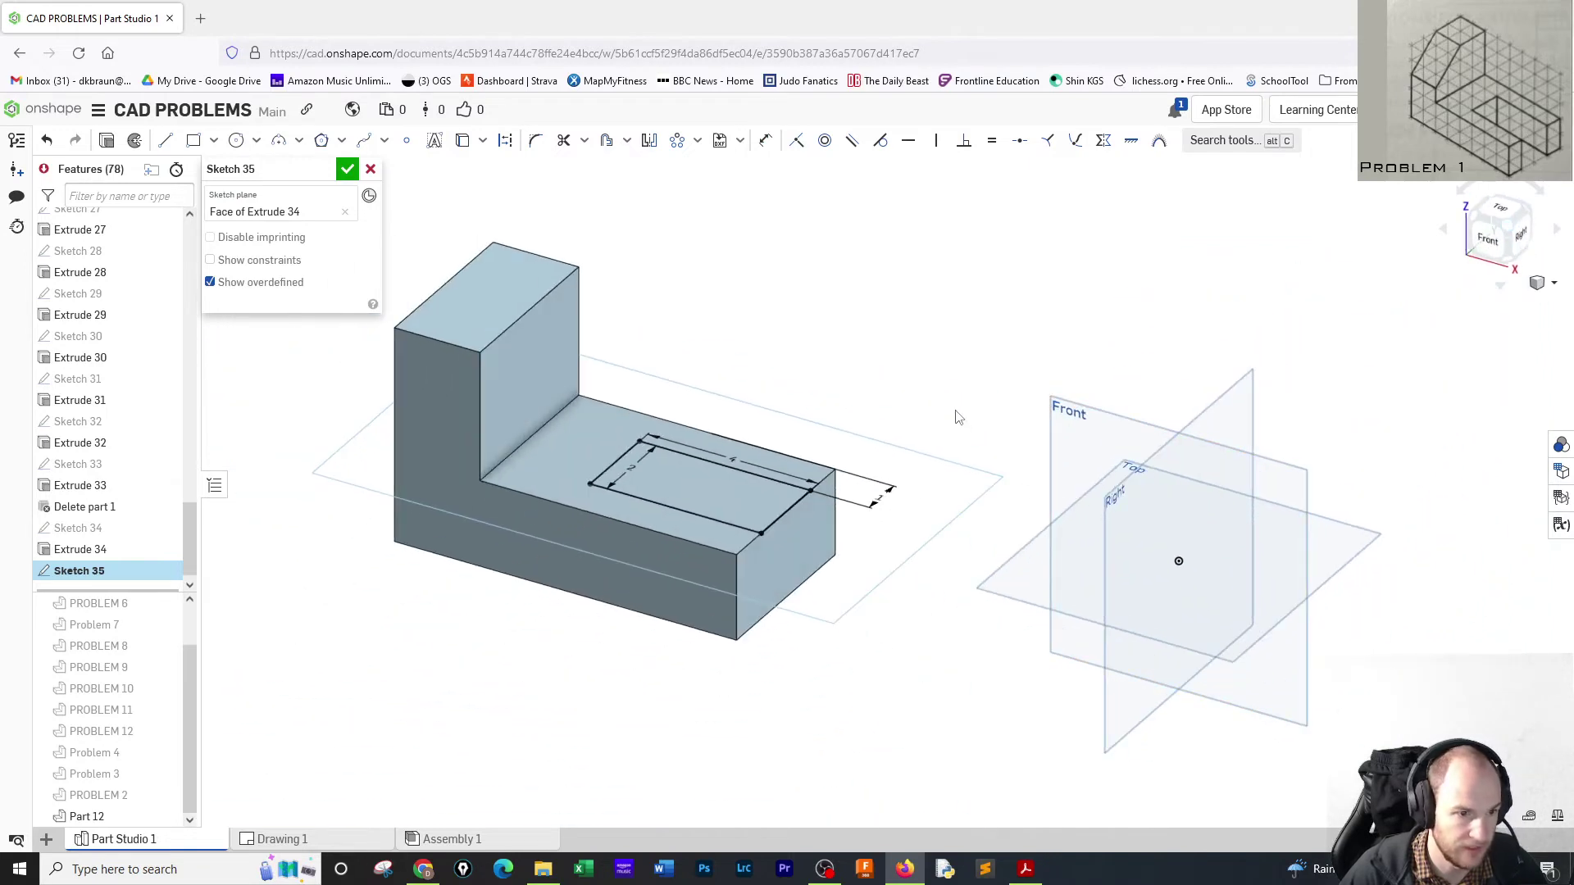
Close Sketch 35 and extrude the slot rectangle as a Remove cut, Through all.
{"action": "left_click", "coordinate": [347, 169]}
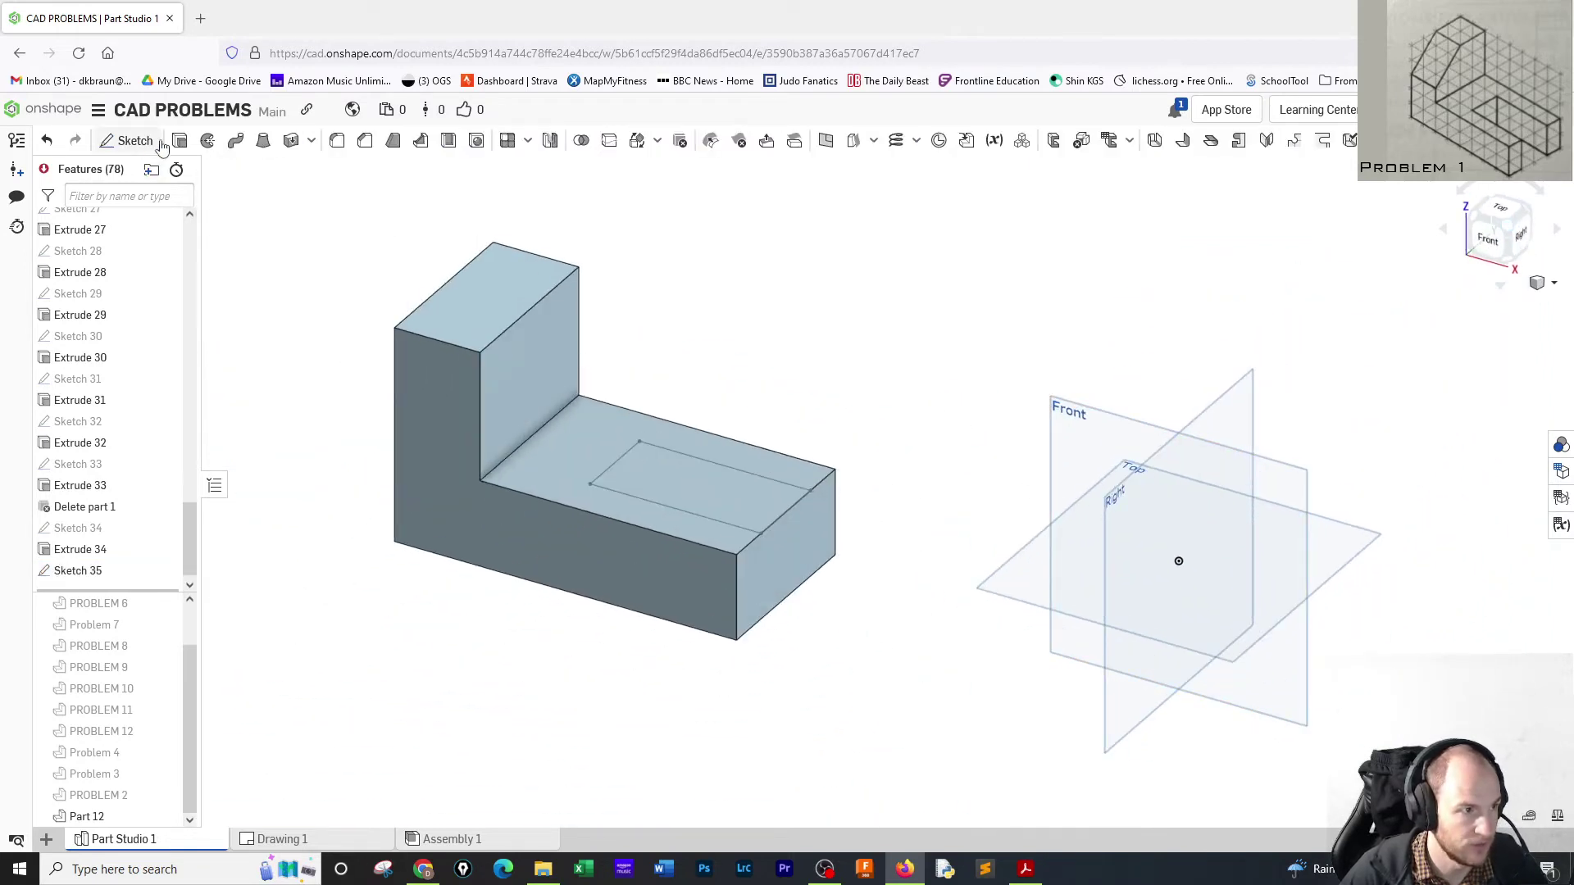
{"action": "left_click", "coordinate": [178, 141]}
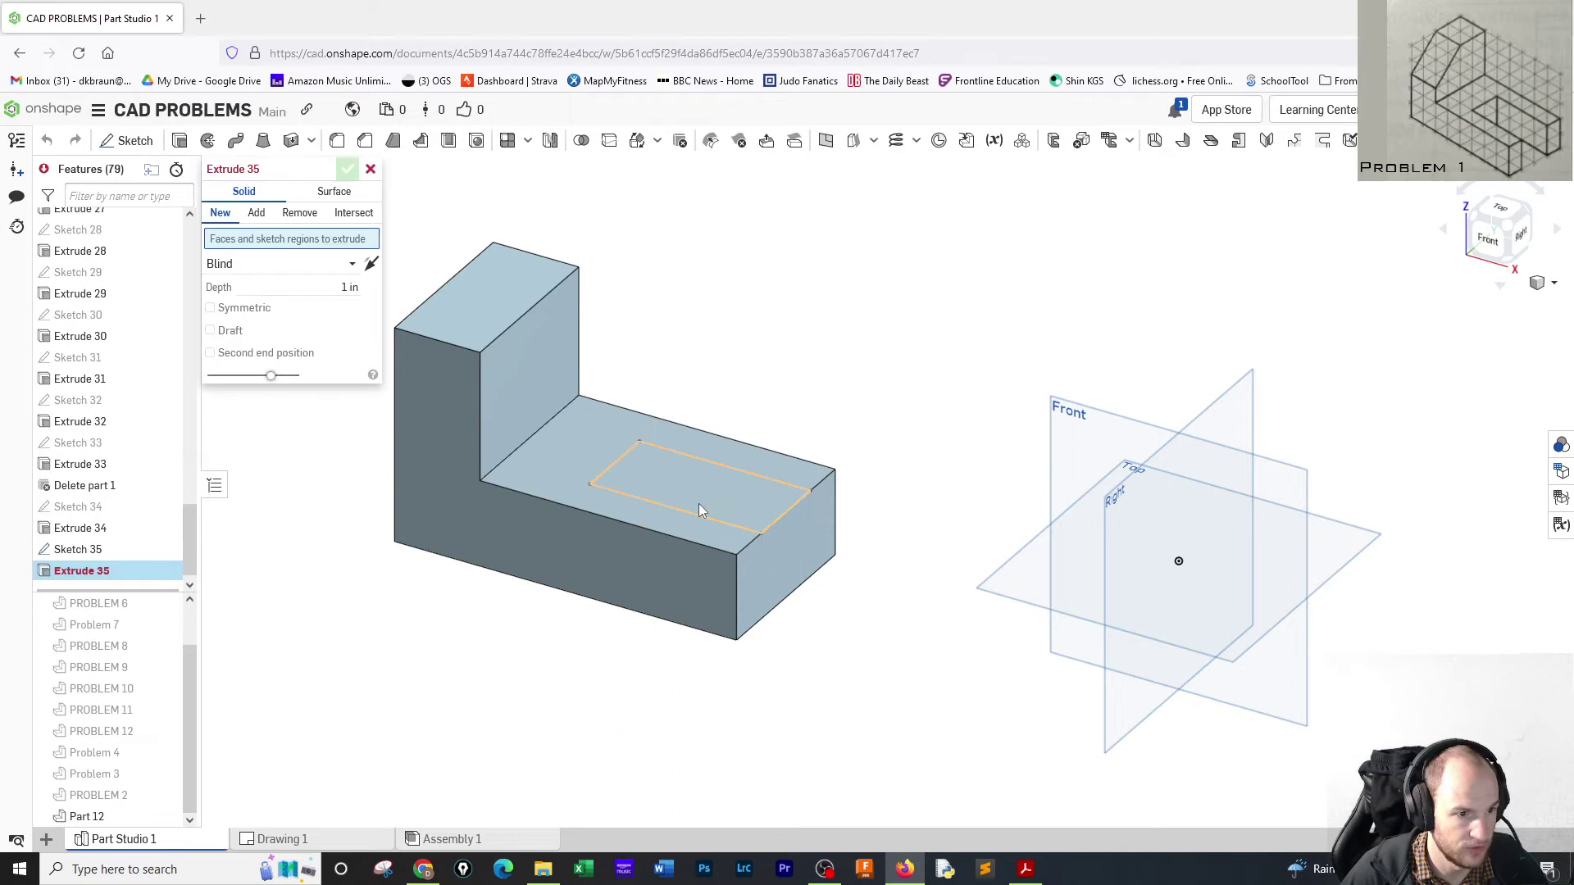
{"action": "left_click", "coordinate": [701, 510]}
{"action": "left_click", "coordinate": [300, 213]}
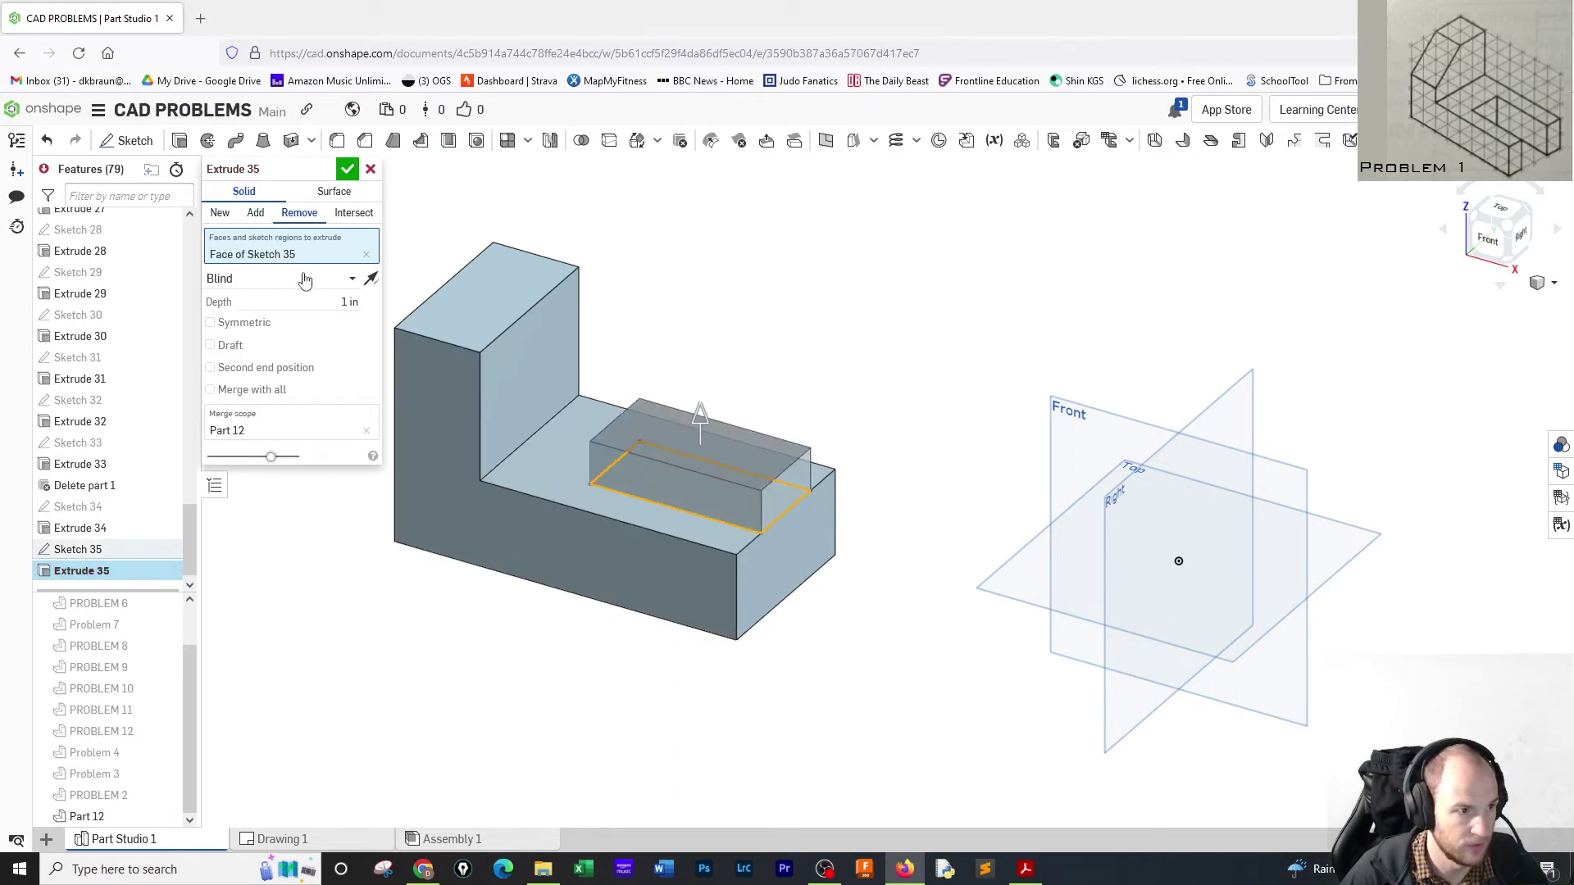
{"action": "left_click", "coordinate": [323, 282]}
{"action": "left_click", "coordinate": [264, 408]}
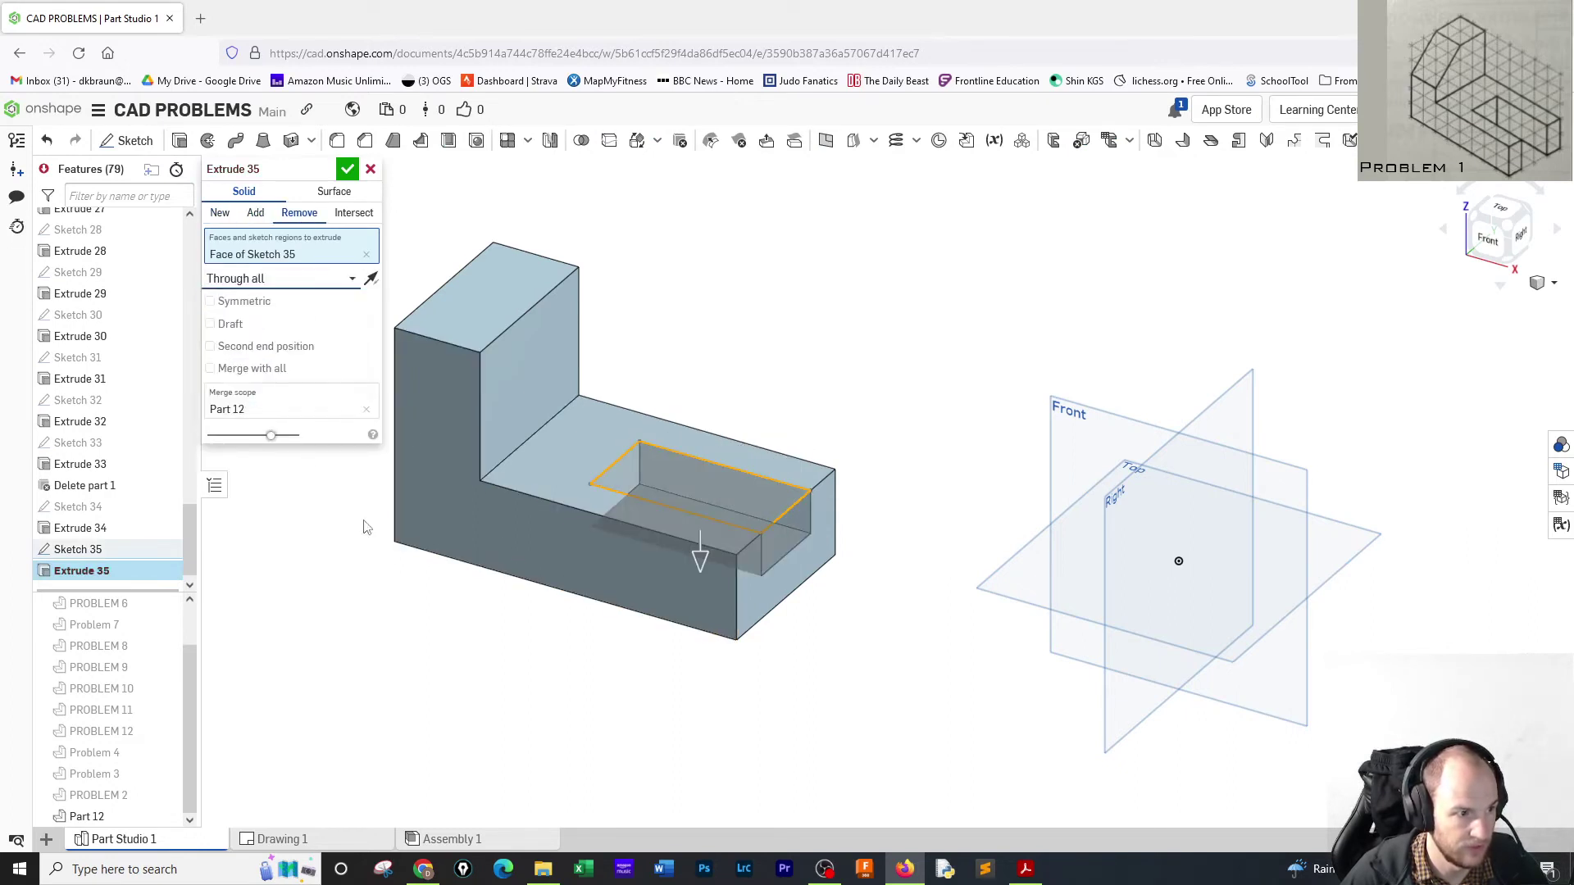
{"action": "left_click", "coordinate": [346, 169]}
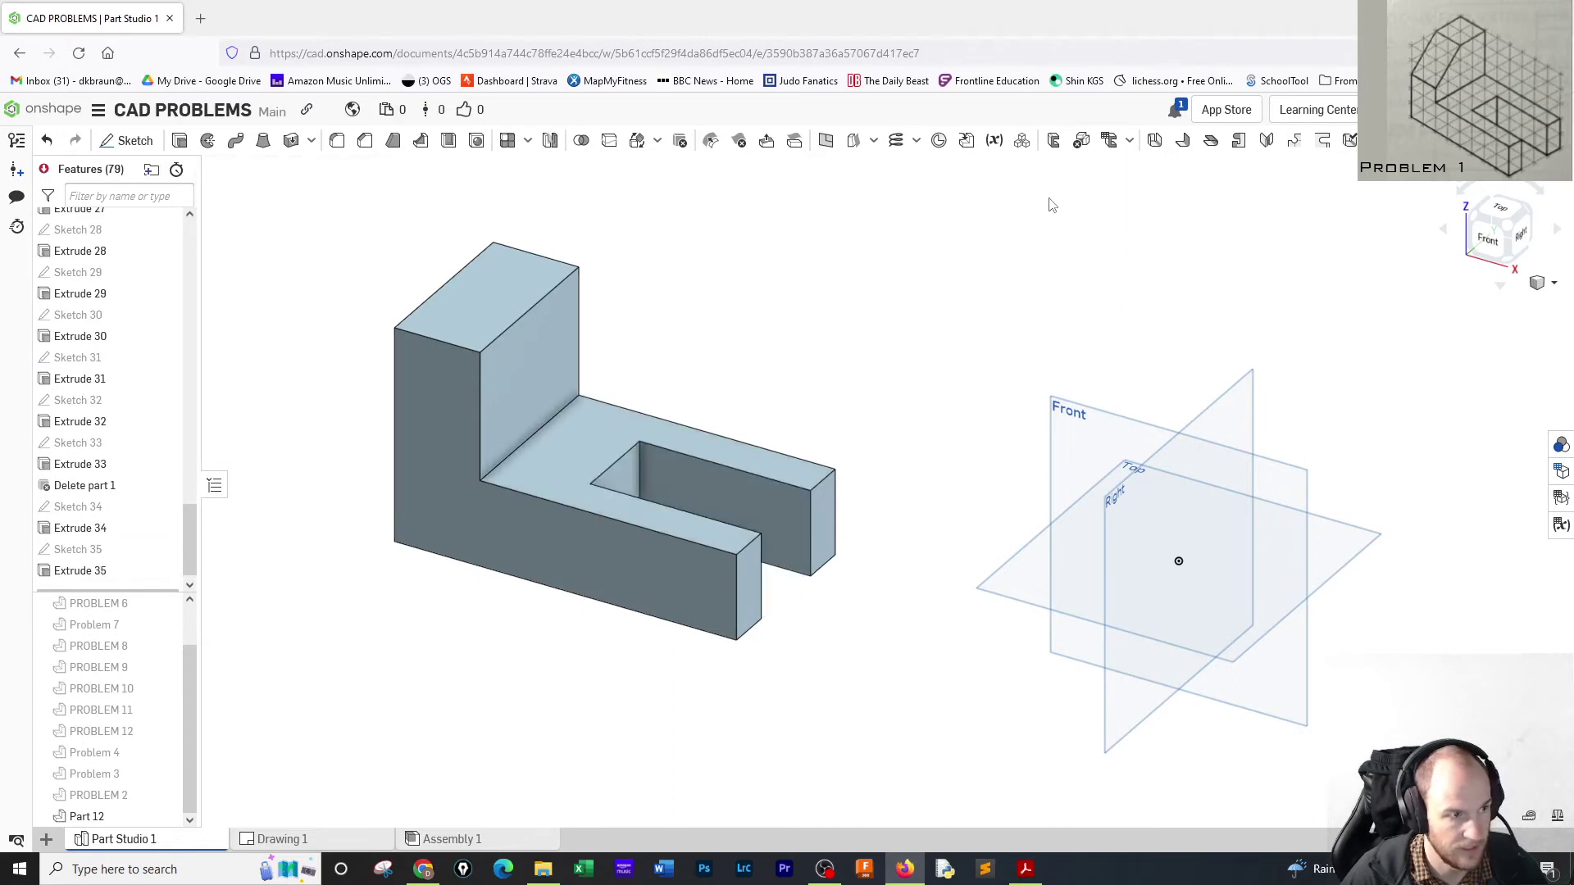
Start a new sketch on the upright's side face and view it head-on.
{"action": "left_click", "coordinate": [127, 140]}
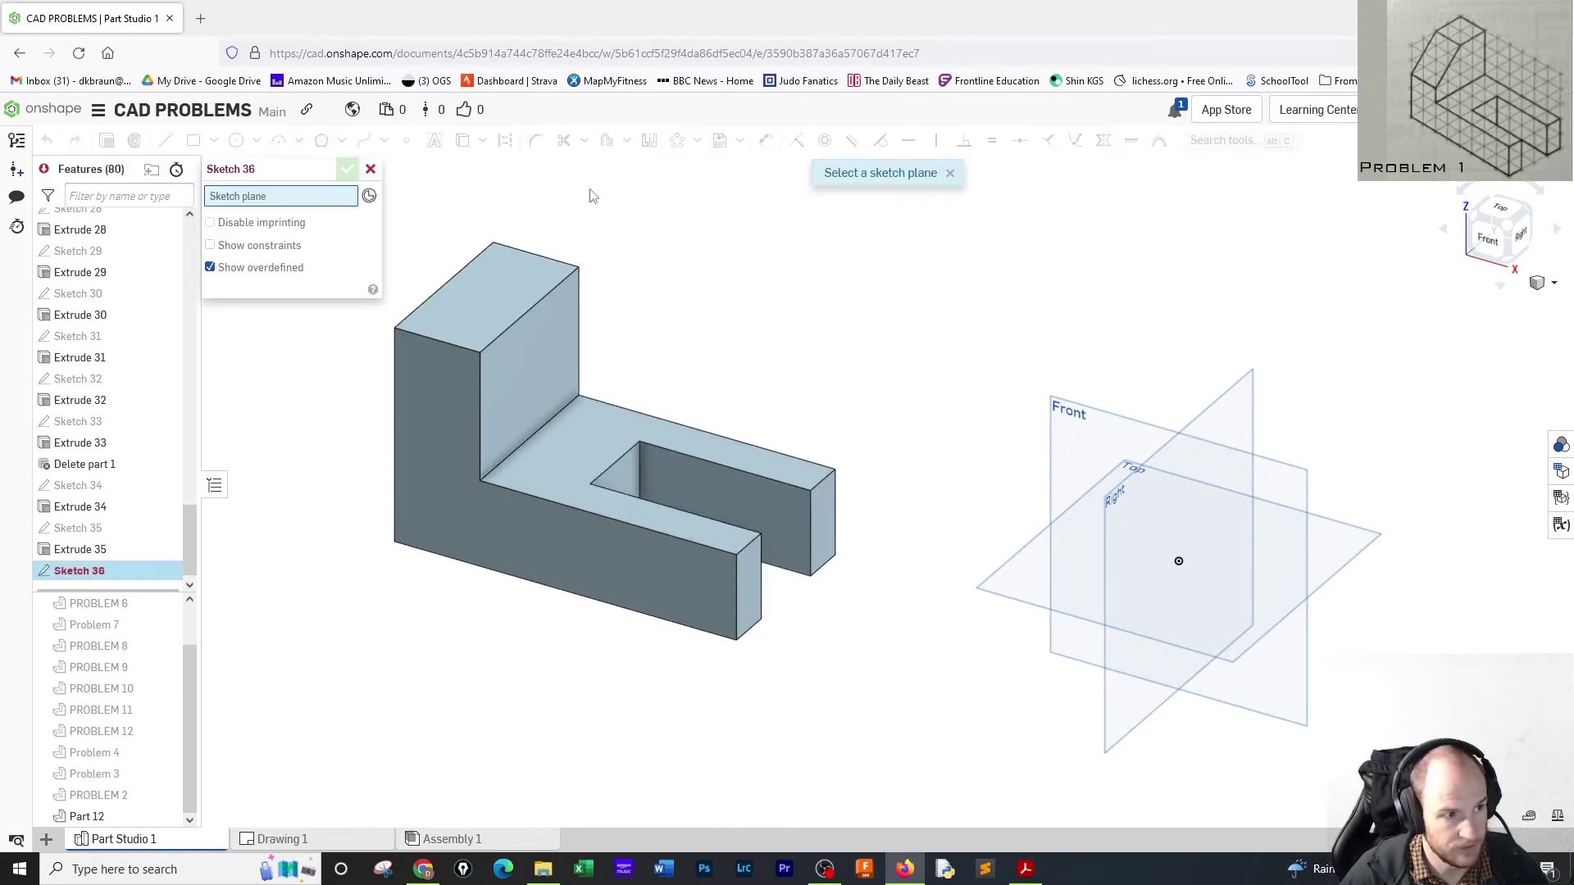
{"action": "left_click", "coordinate": [551, 362]}
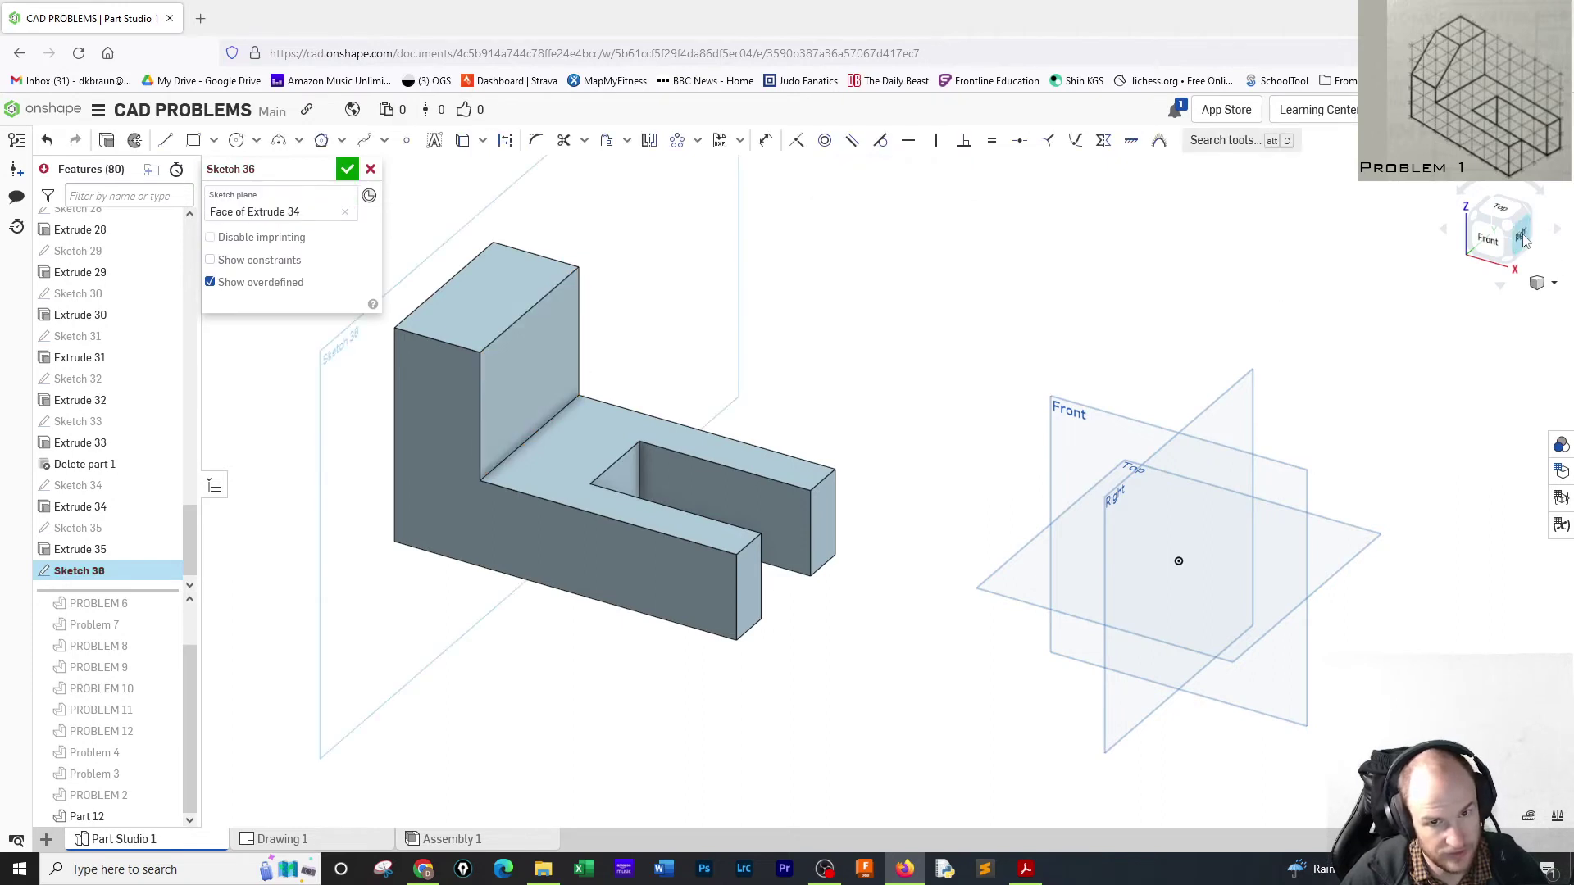
{"action": "left_click", "coordinate": [1522, 237]}
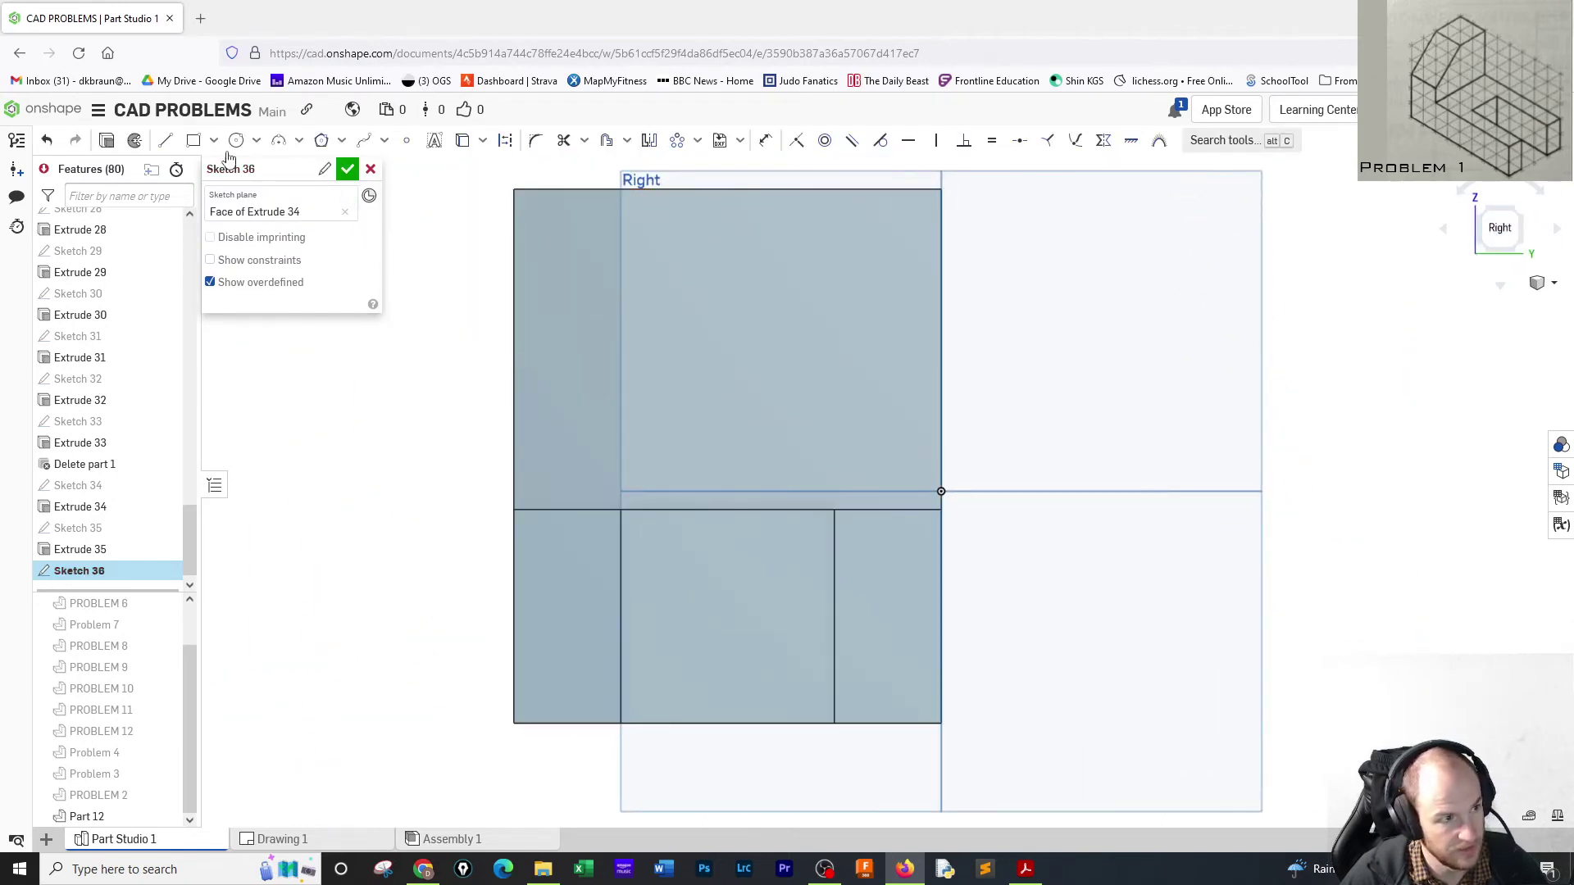
Draw a slanted line from the upright's top edge to its left edge.
{"action": "left_click", "coordinate": [166, 146]}
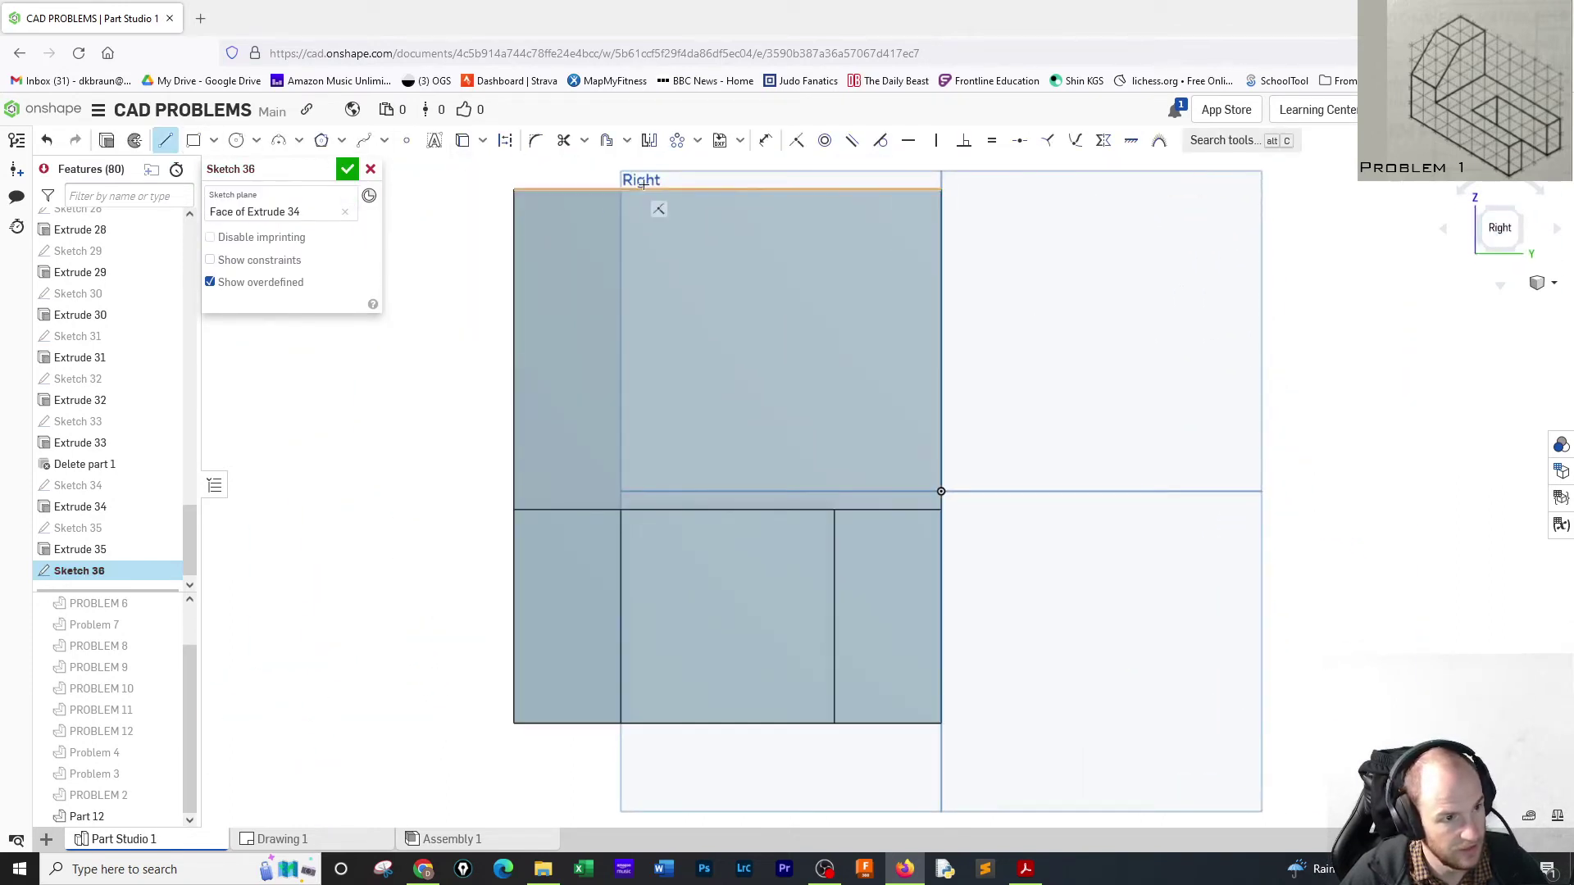
{"action": "left_click", "coordinate": [728, 189]}
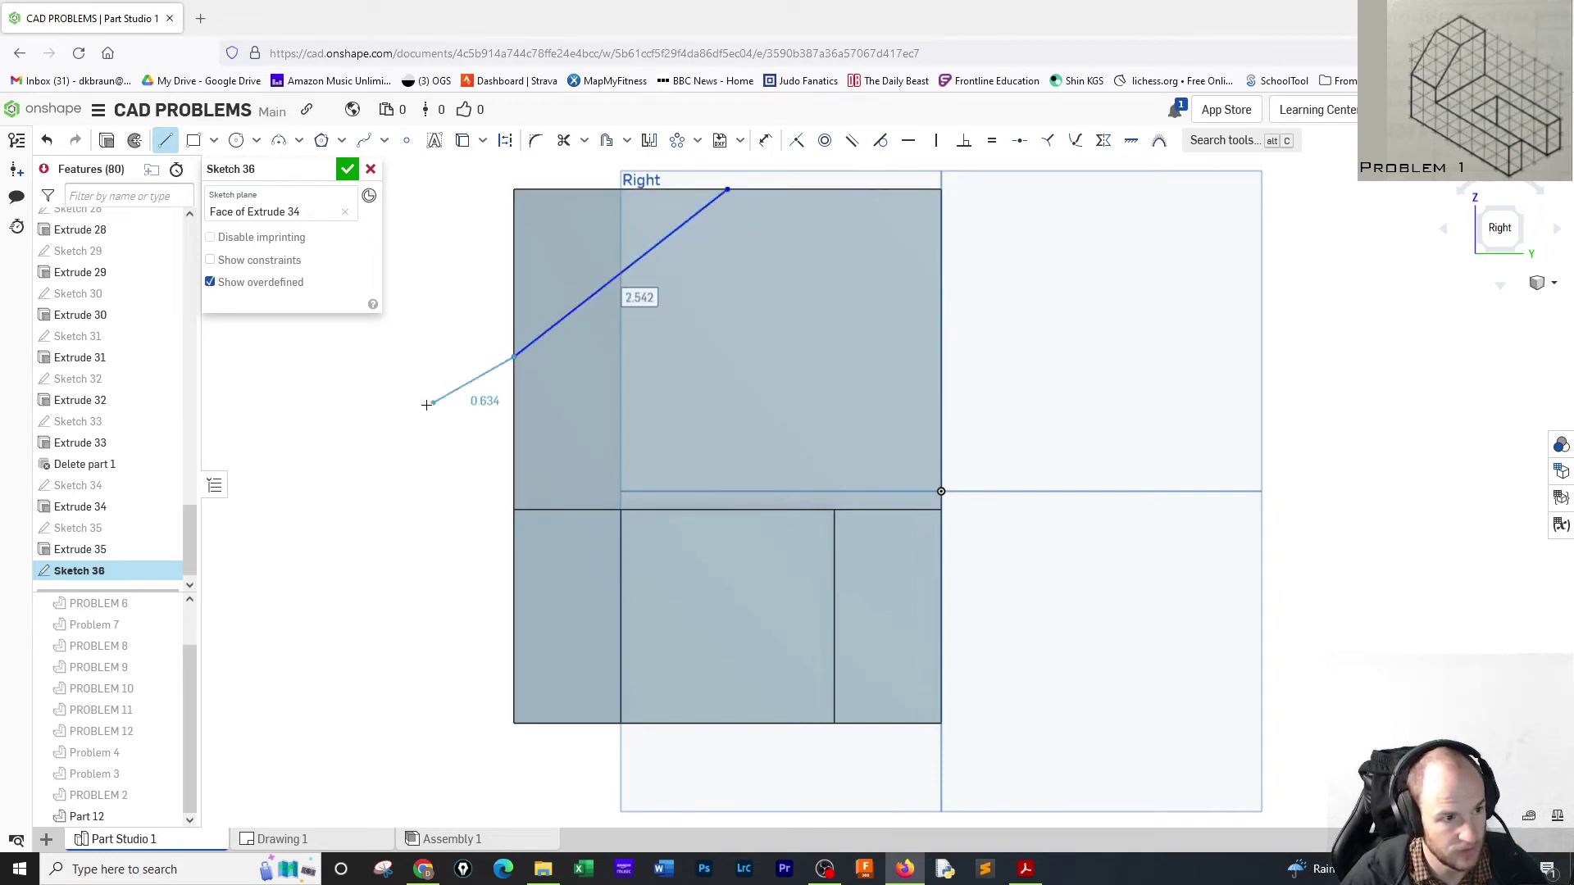
{"action": "left_click", "coordinate": [514, 356]}
{"action": "right_click", "coordinate": [457, 350]}
{"action": "left_click", "coordinate": [492, 362]}
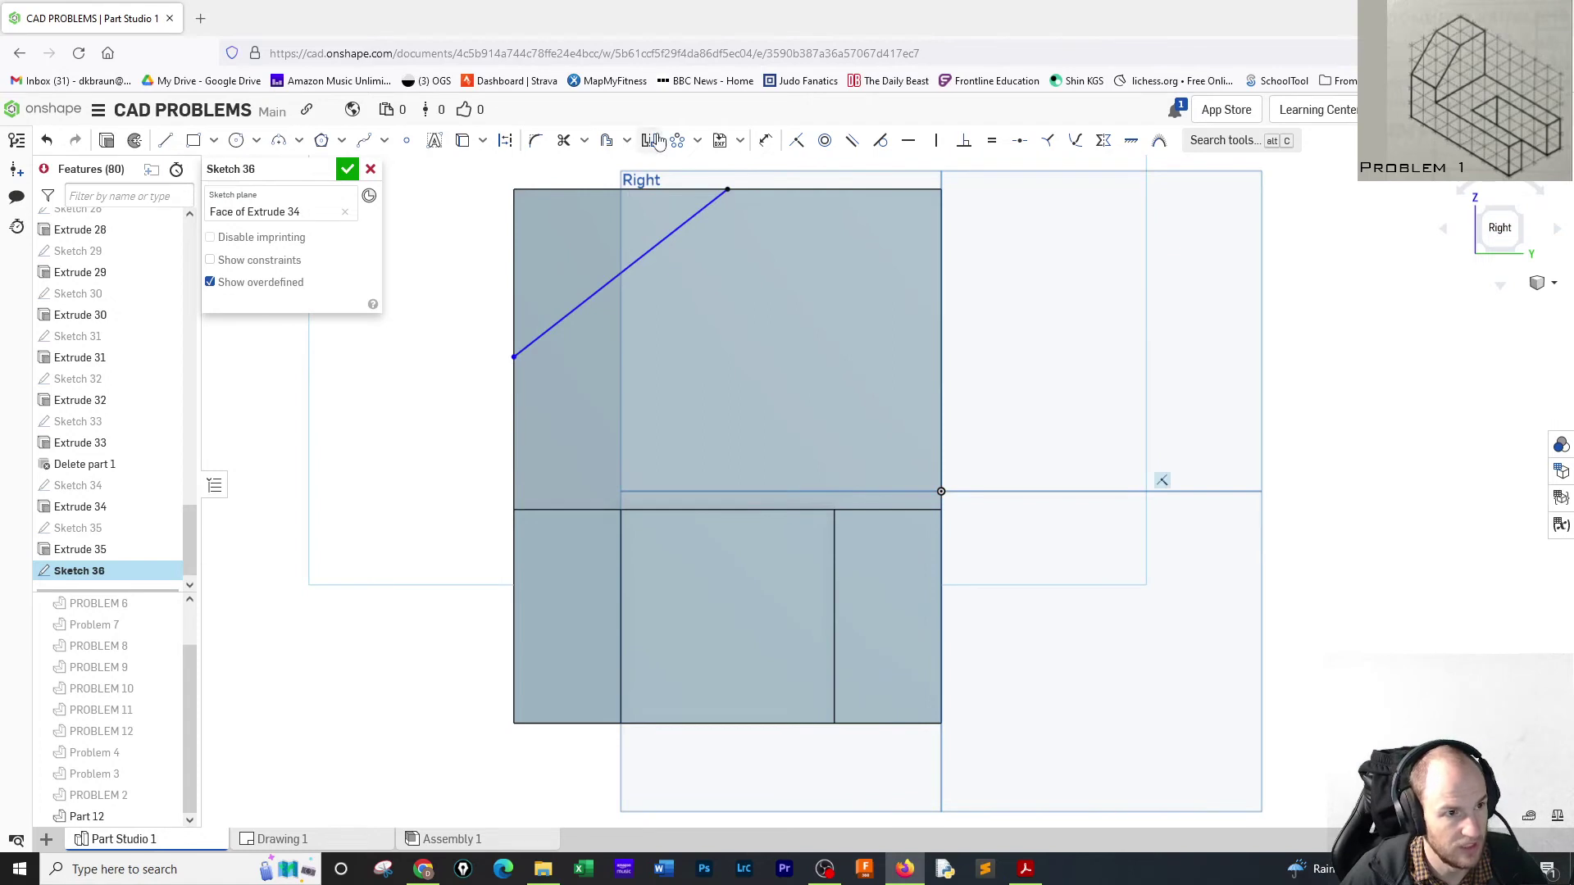
Dimension the chamfer line 2 vertically and 2 horizontally from the upright's corner.
{"action": "left_click", "coordinate": [765, 140]}
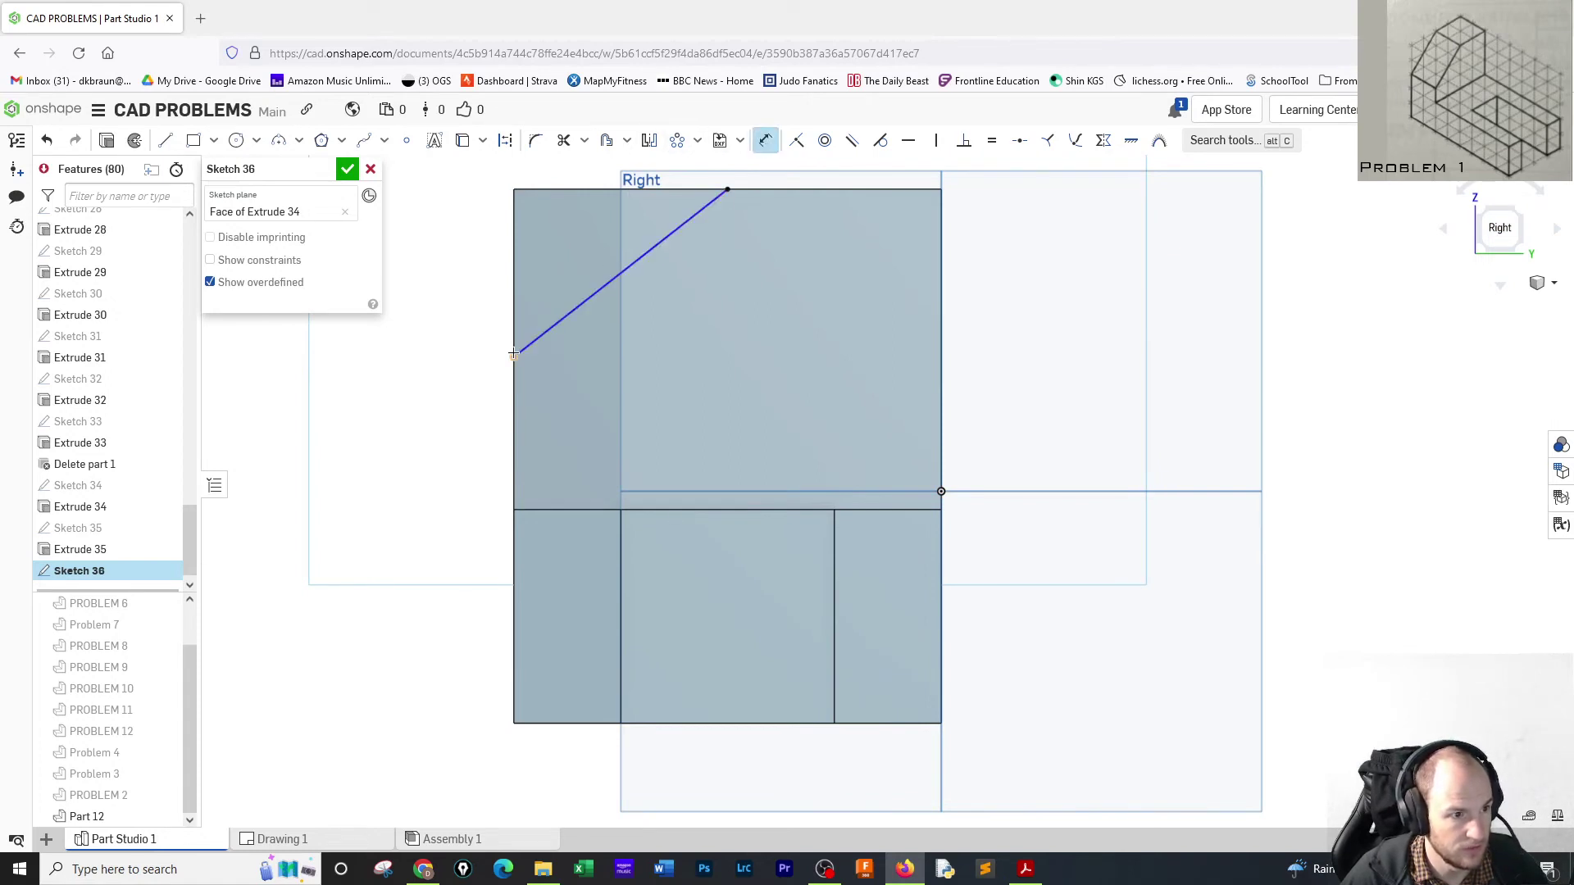
{"action": "left_click", "coordinate": [514, 194]}
{"action": "left_click", "coordinate": [514, 355]}
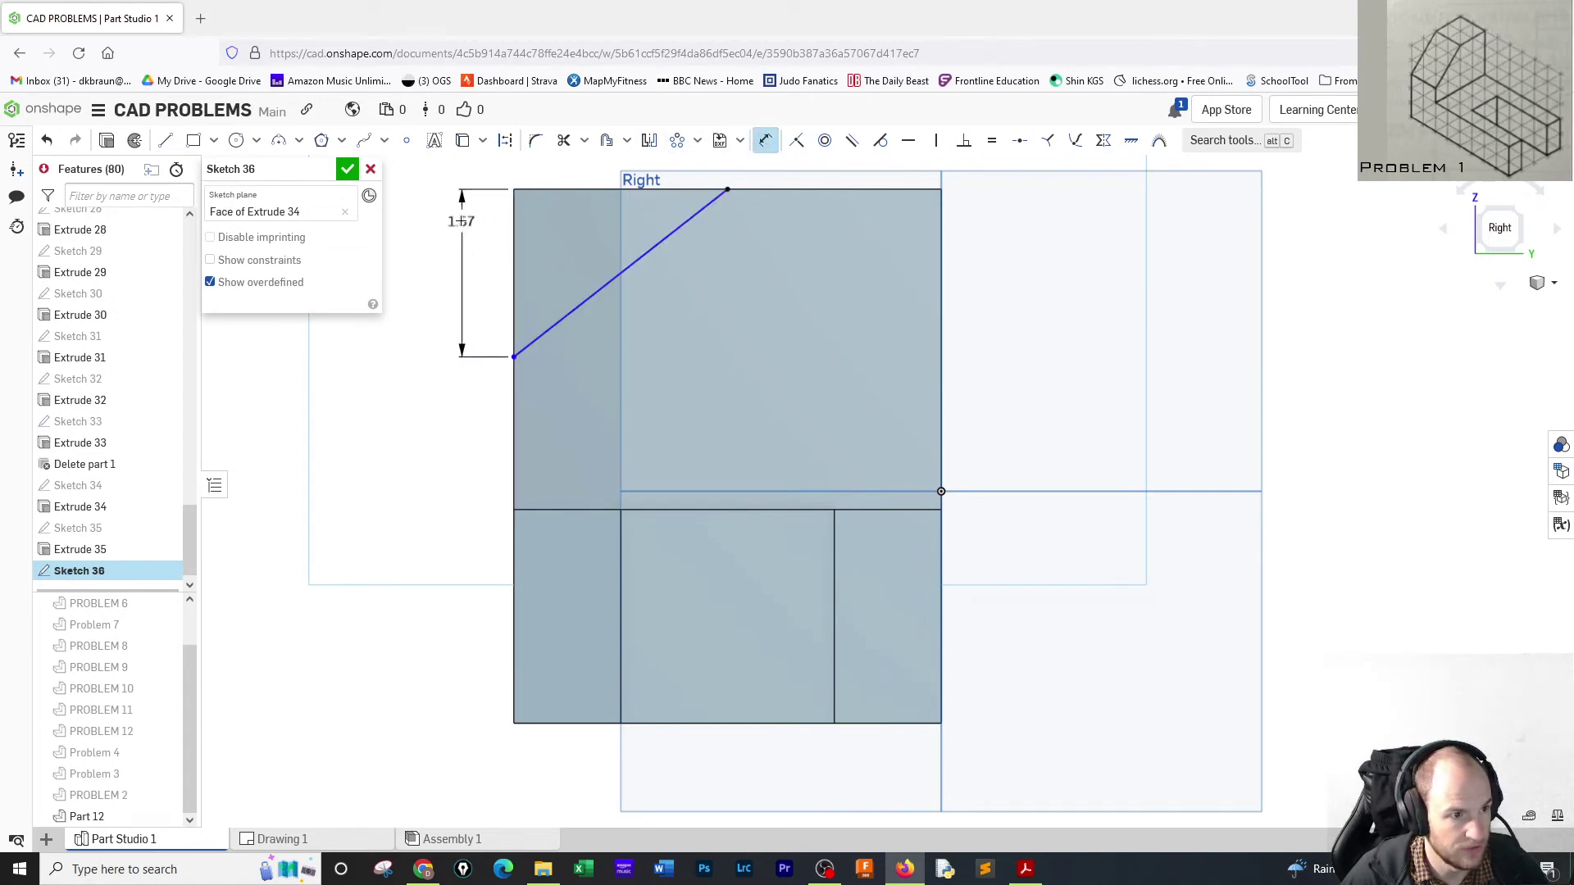
{"action": "left_click", "coordinate": [463, 290]}
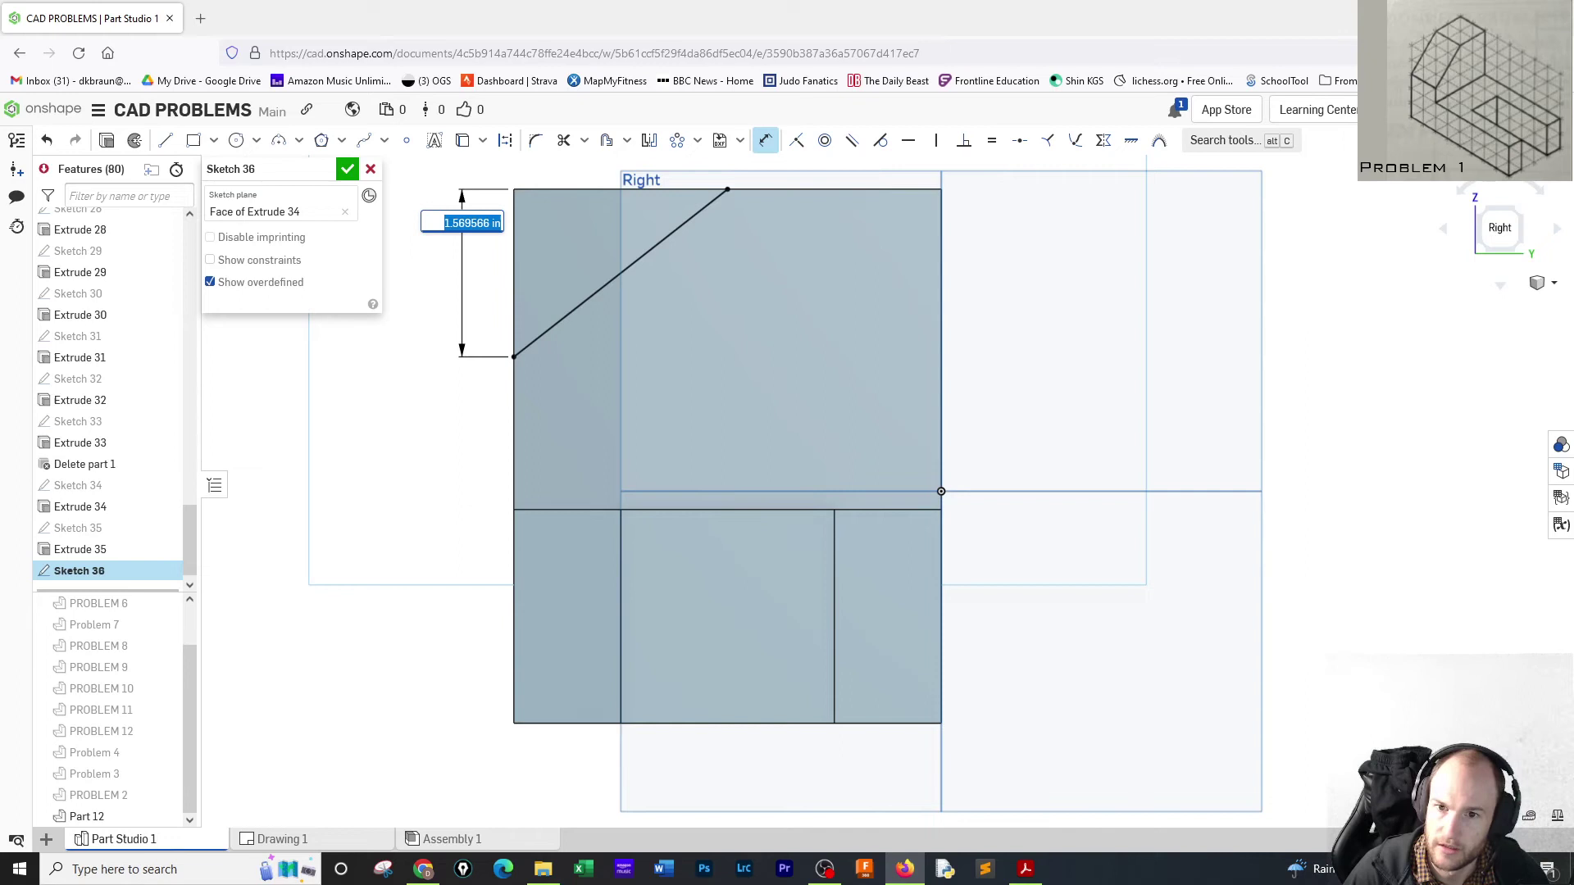
{"action": "type", "text": "2"}
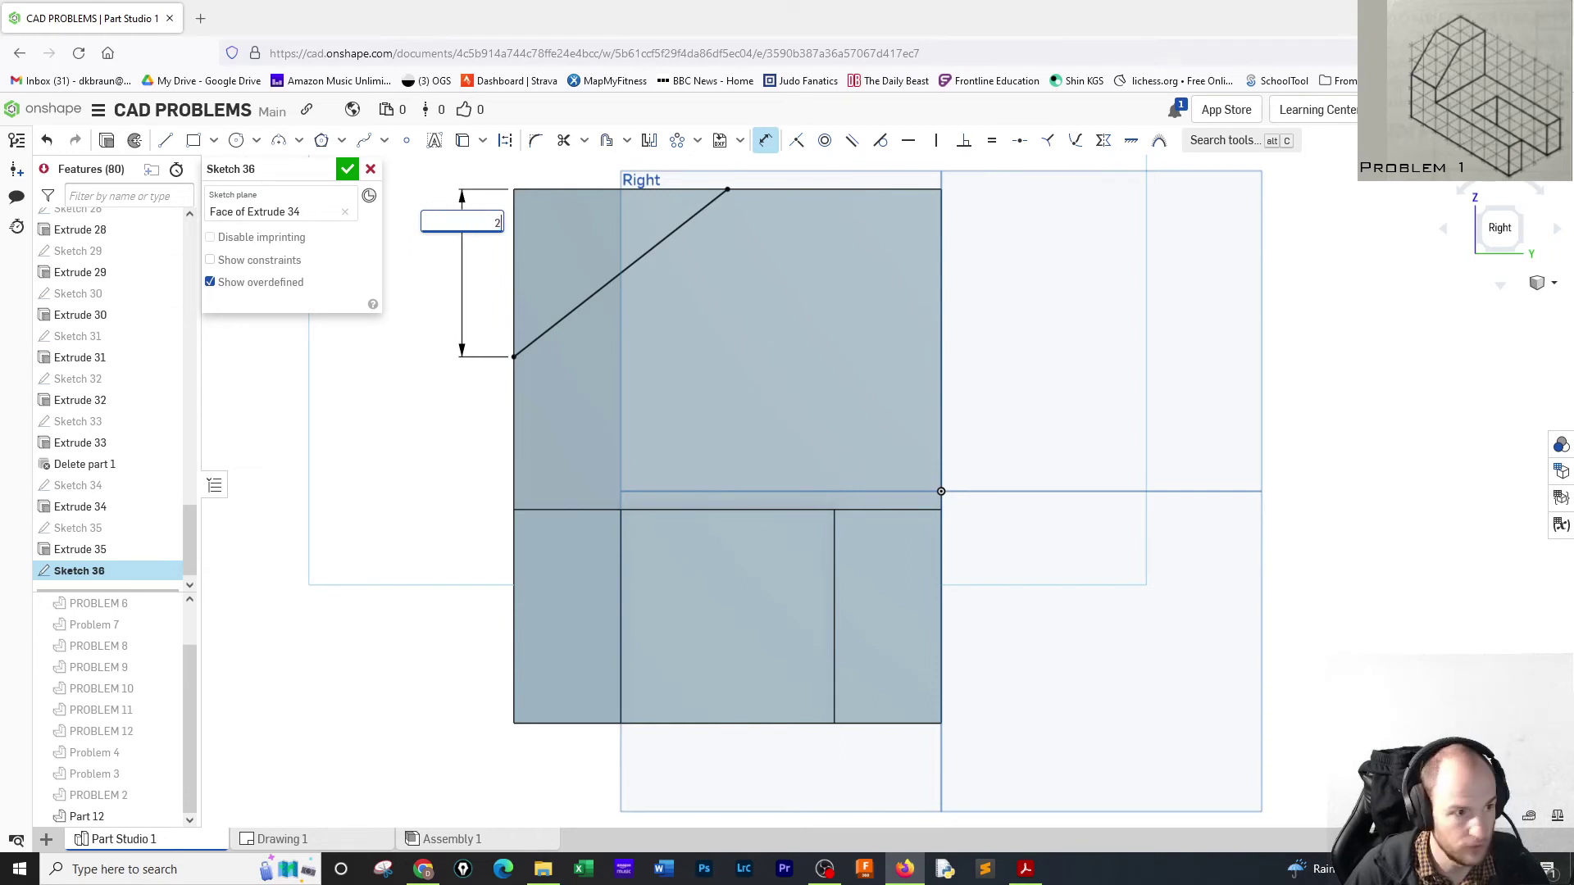
{"action": "key", "text": "Return"}
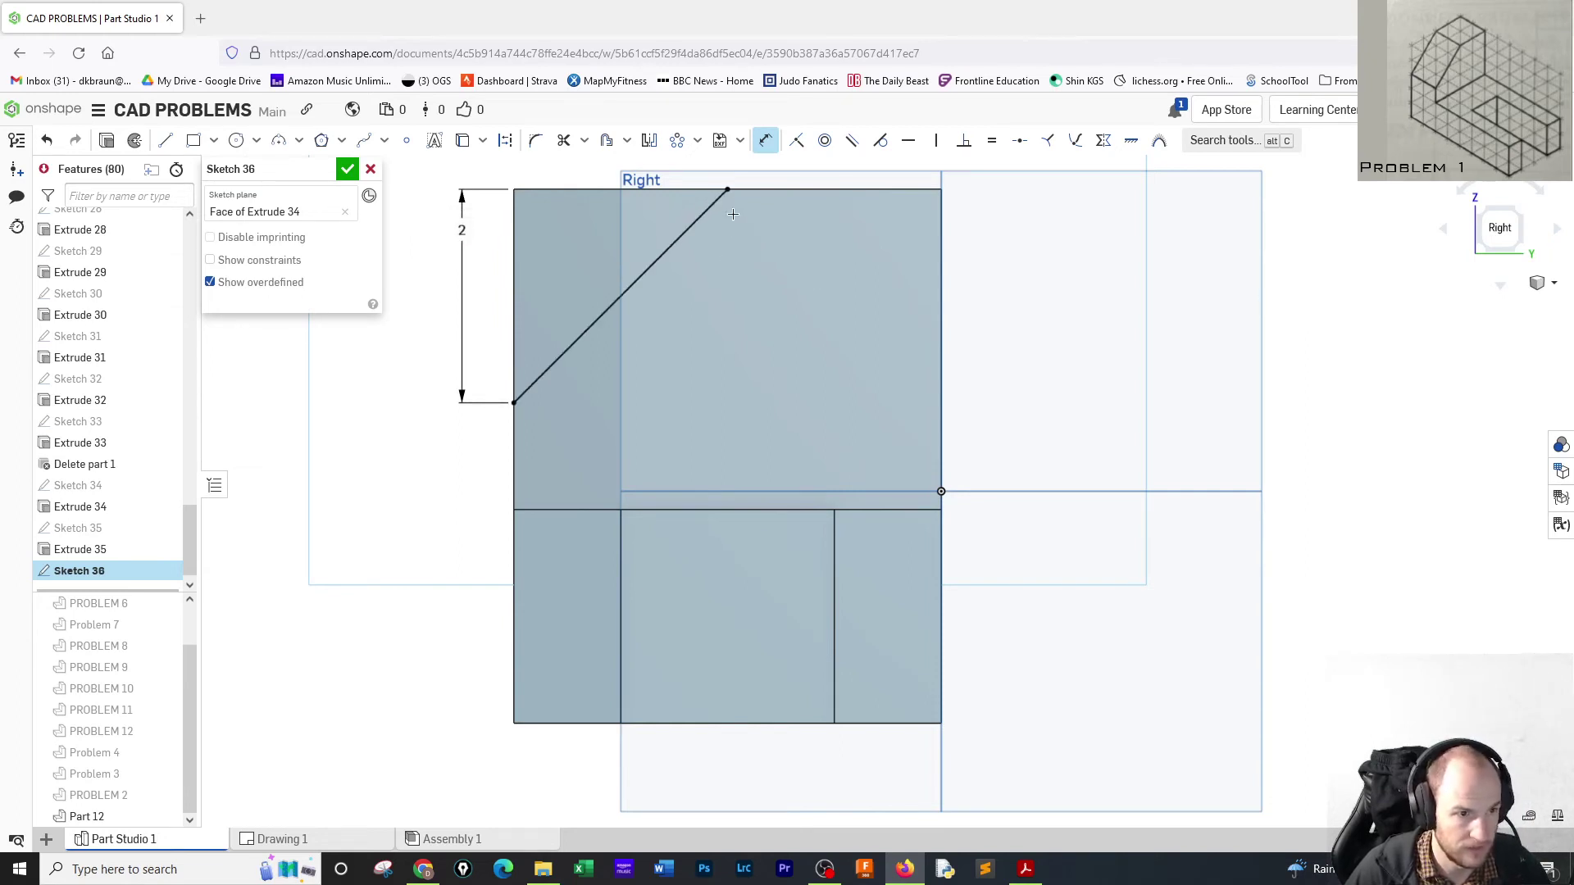
{"action": "left_click", "coordinate": [515, 191]}
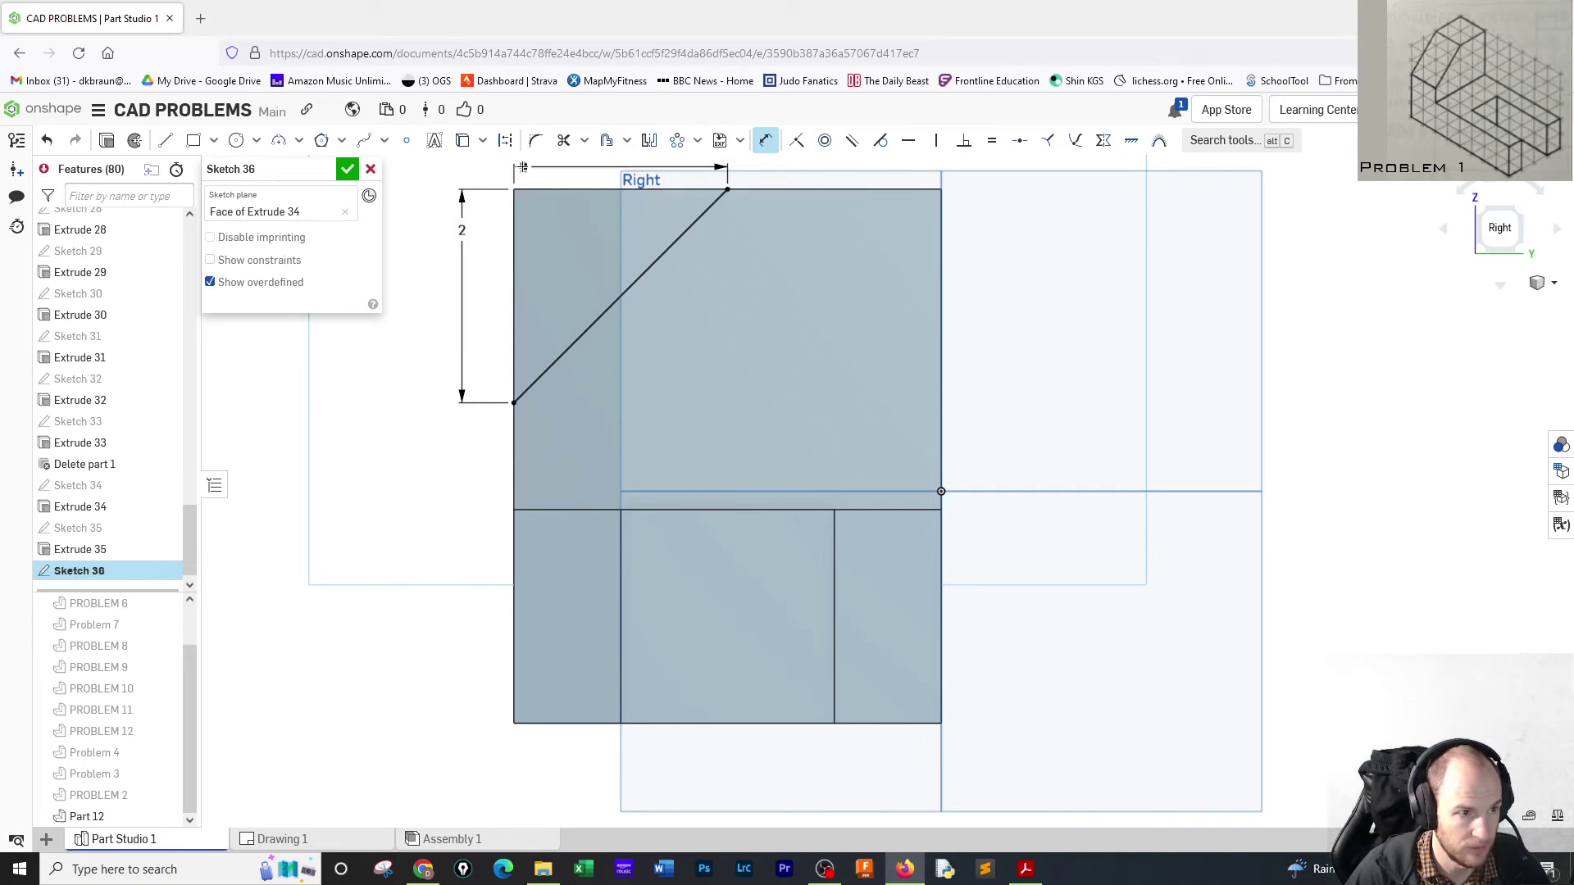
{"action": "left_click", "coordinate": [568, 156]}
{"action": "key", "text": "Return"}
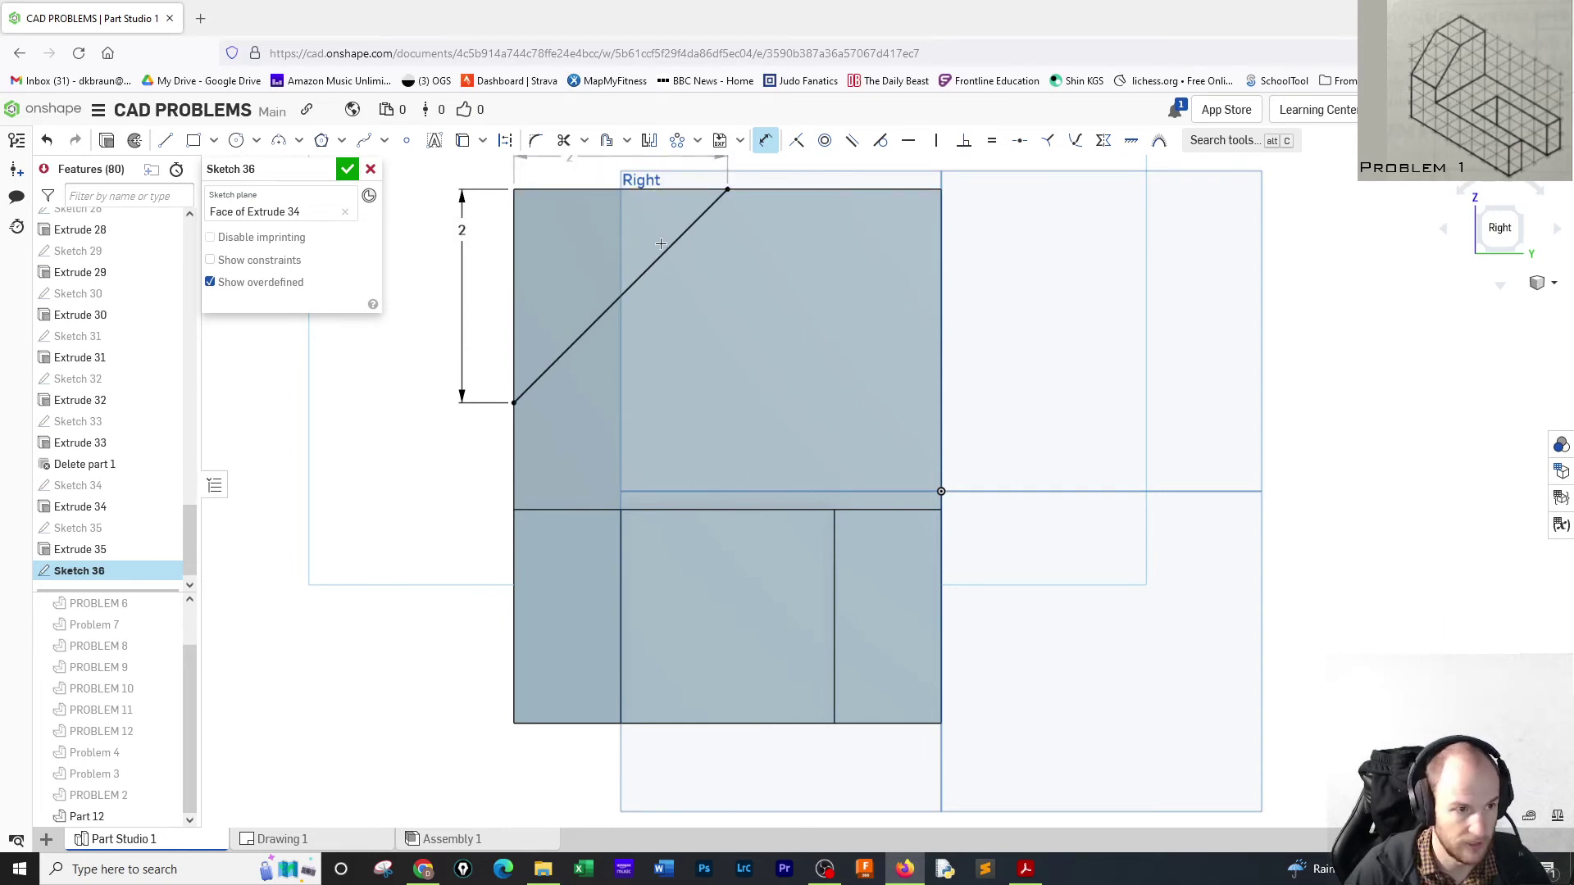
{"action": "scroll", "coordinate": [1367, 212], "scroll_direction": "up", "scroll_amount": 1}
{"action": "scroll", "coordinate": [1368, 212], "scroll_direction": "down", "scroll_amount": 3}
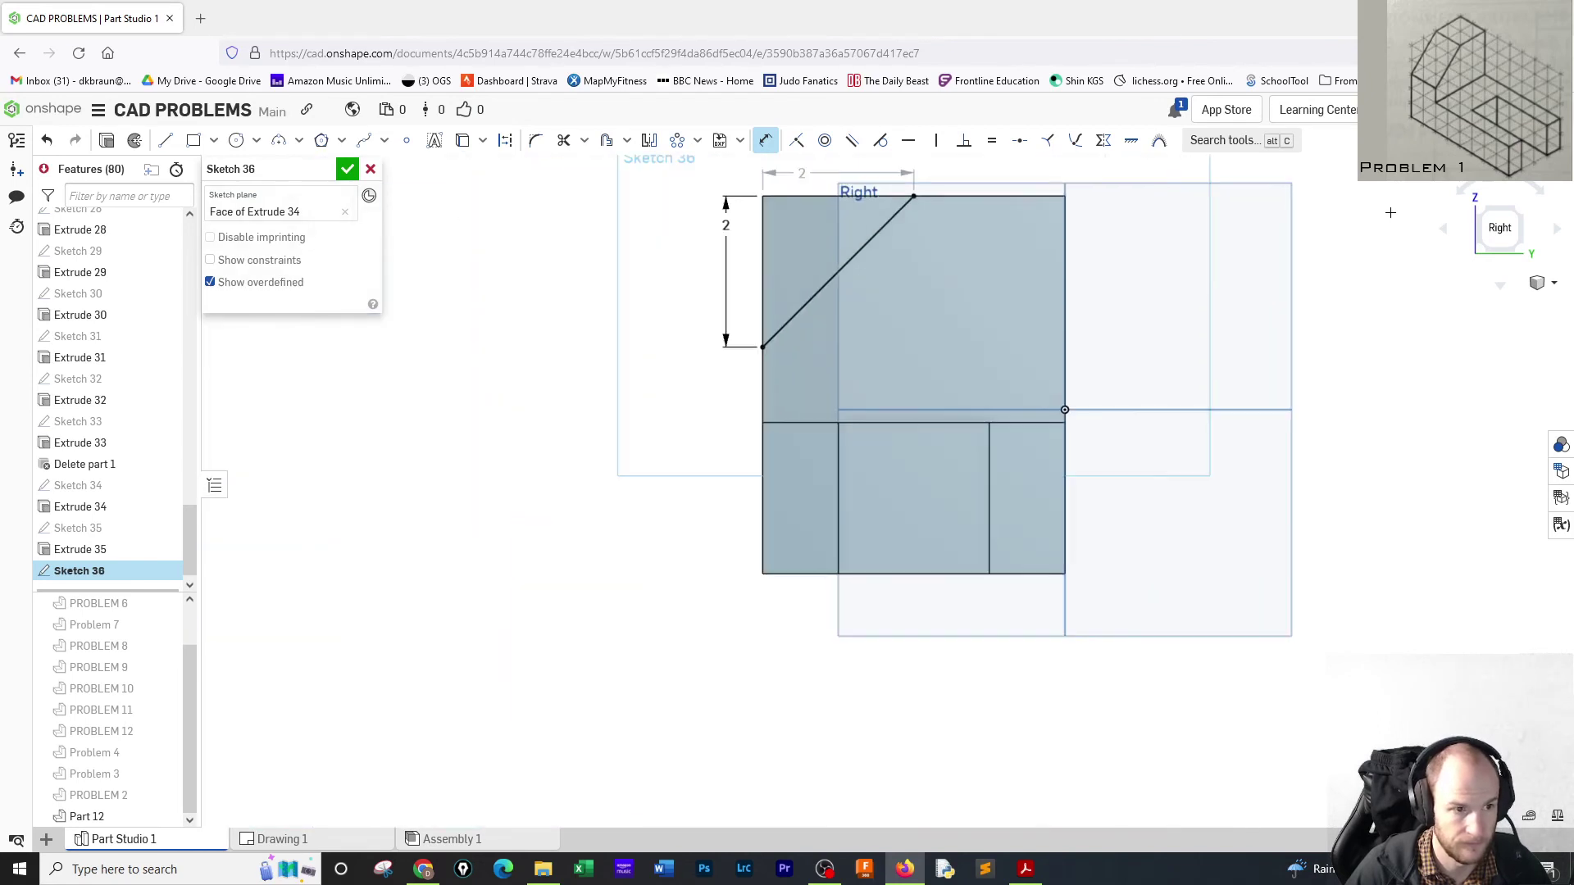
{"action": "left_click", "coordinate": [1487, 207]}
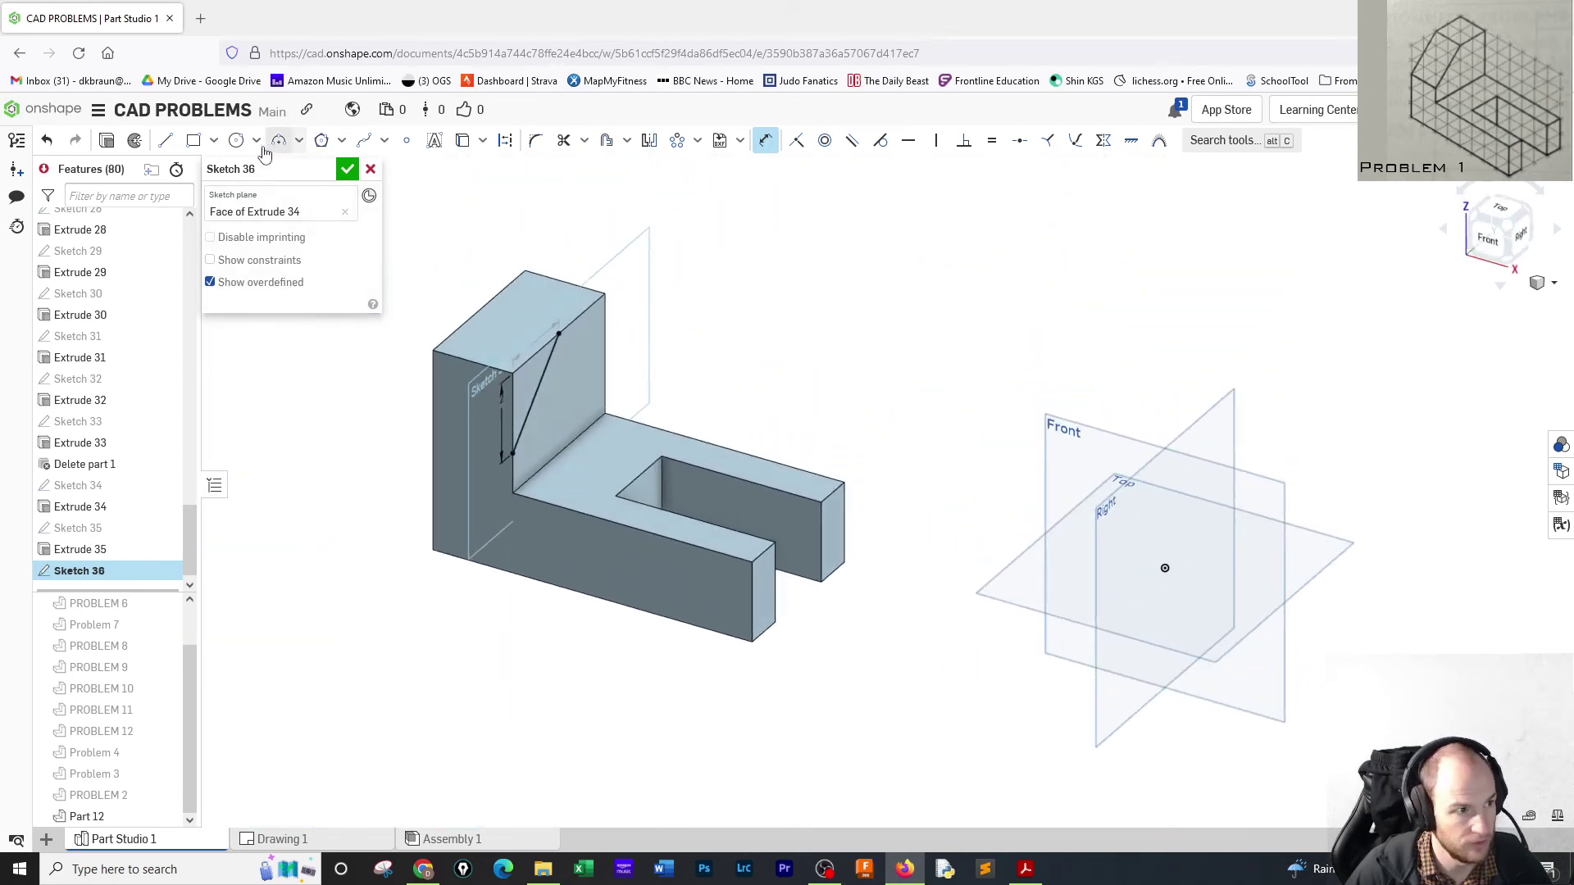
Cut the triangular Sketch 36 region through the upright with a Remove extrude, then view isometric.
{"action": "key", "text": "Return"}
{"action": "key", "text": "shift+e"}
{"action": "left_click", "coordinate": [529, 390]}
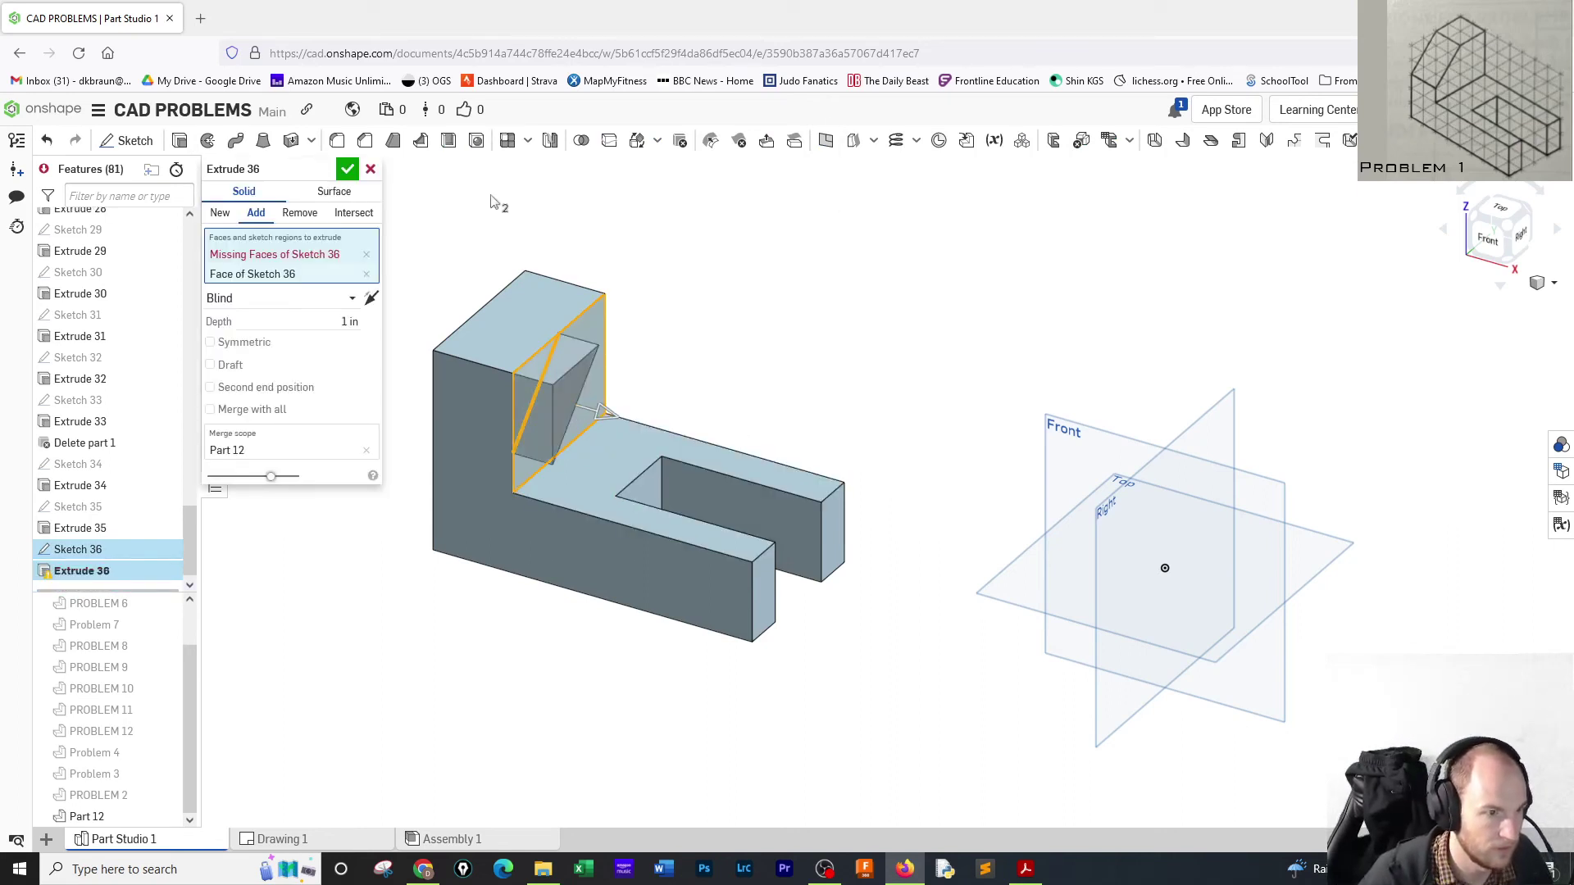
{"action": "left_click", "coordinate": [301, 220]}
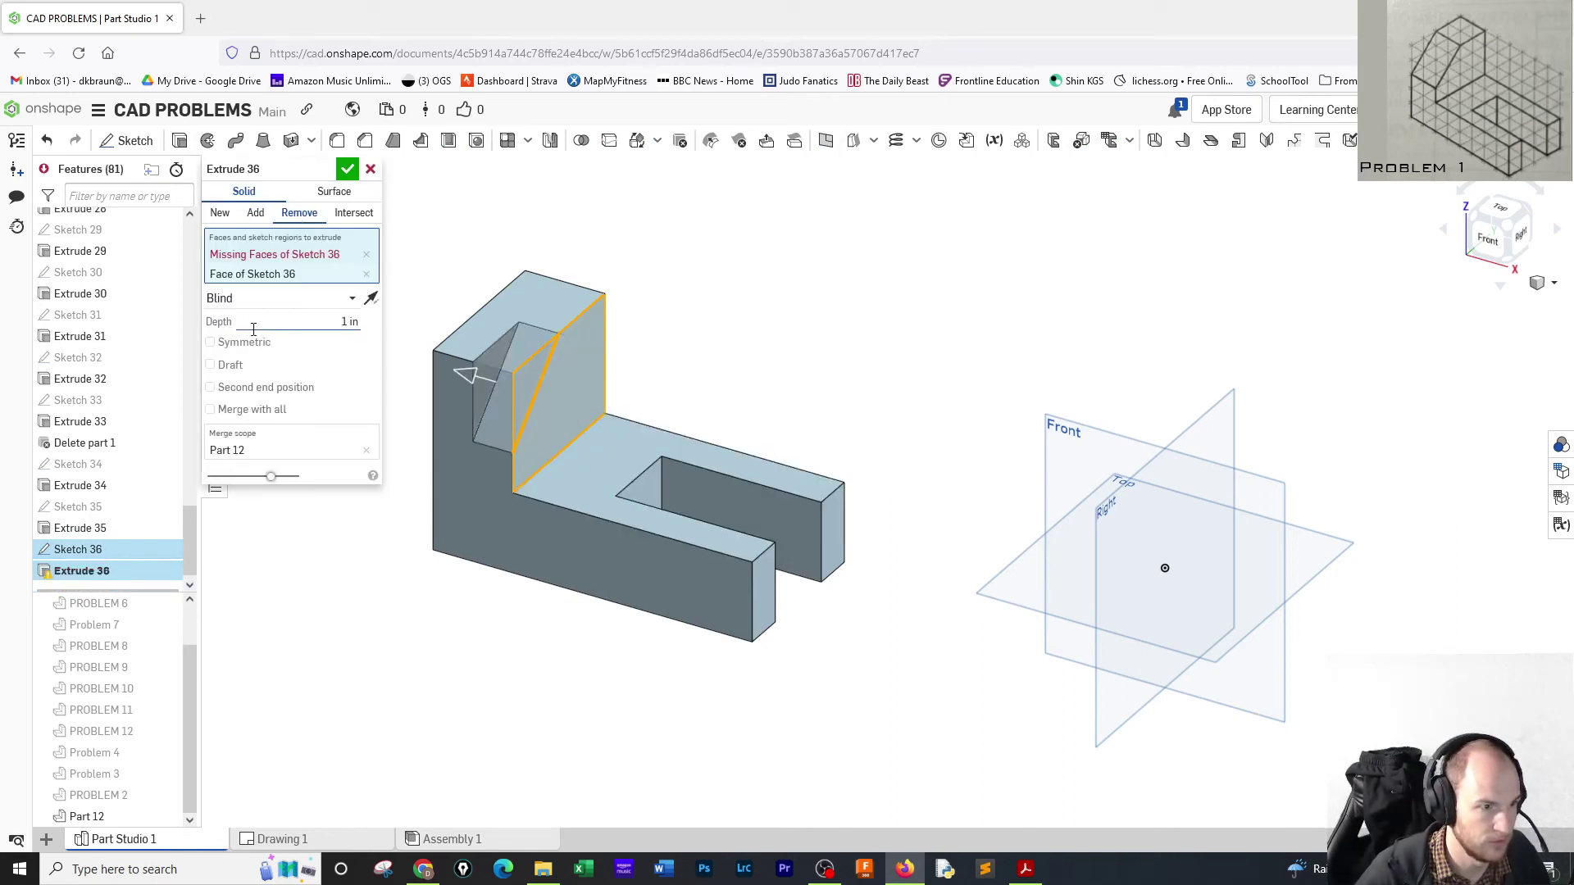
{"action": "left_click", "coordinate": [353, 323]}
{"action": "left_click_drag", "start_coordinate": [353, 325], "coordinate": [323, 327]}
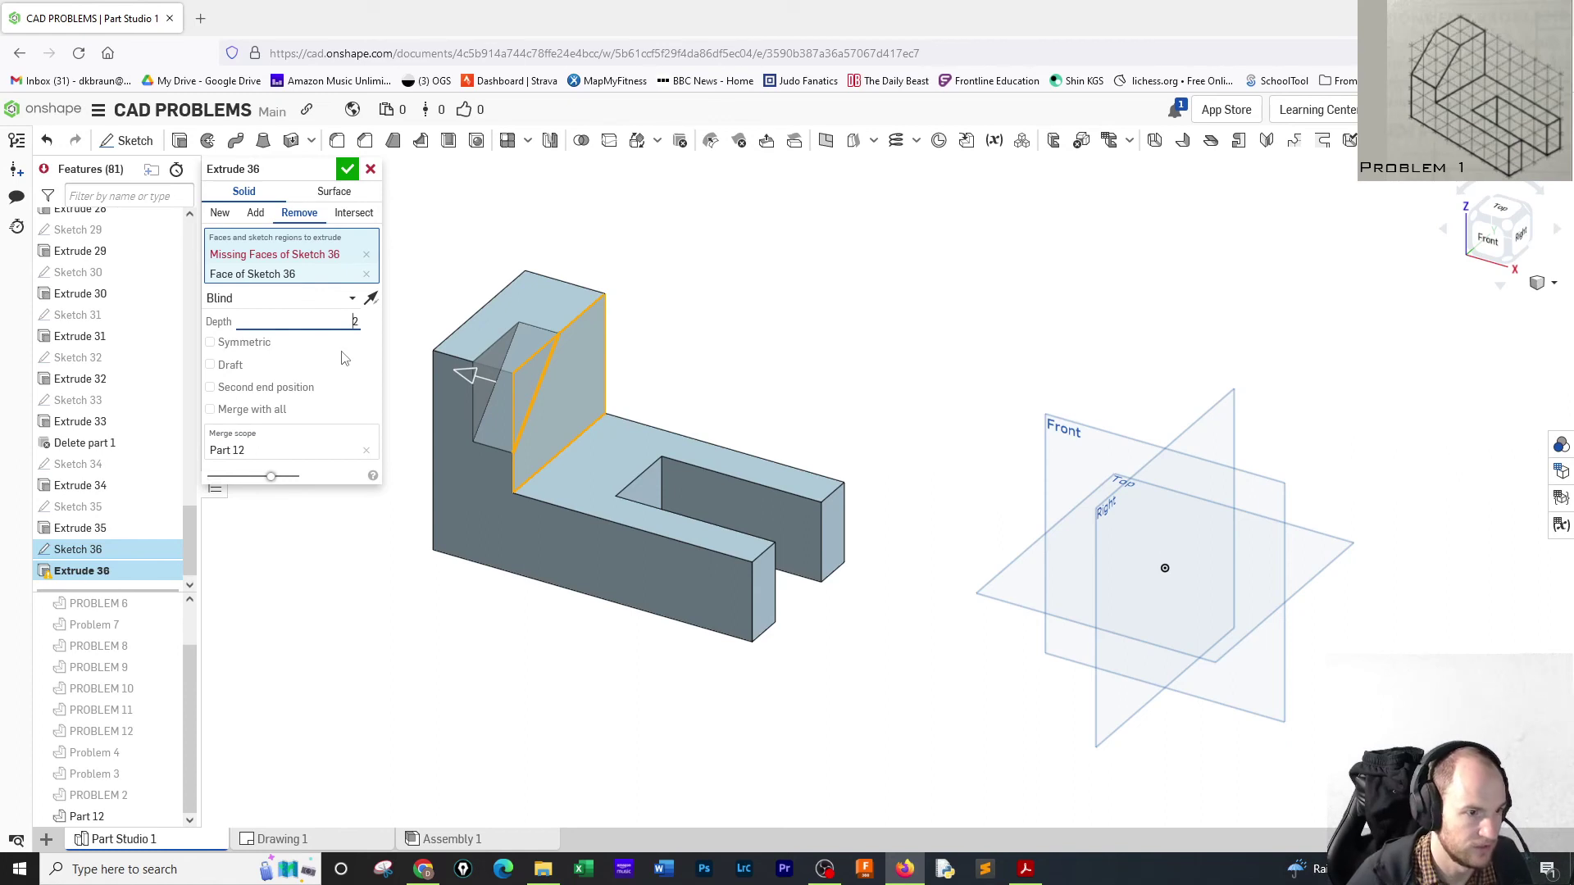
{"action": "type", "text": "2"}
{"action": "left_click_drag", "start_coordinate": [465, 377], "coordinate": [344, 395]}
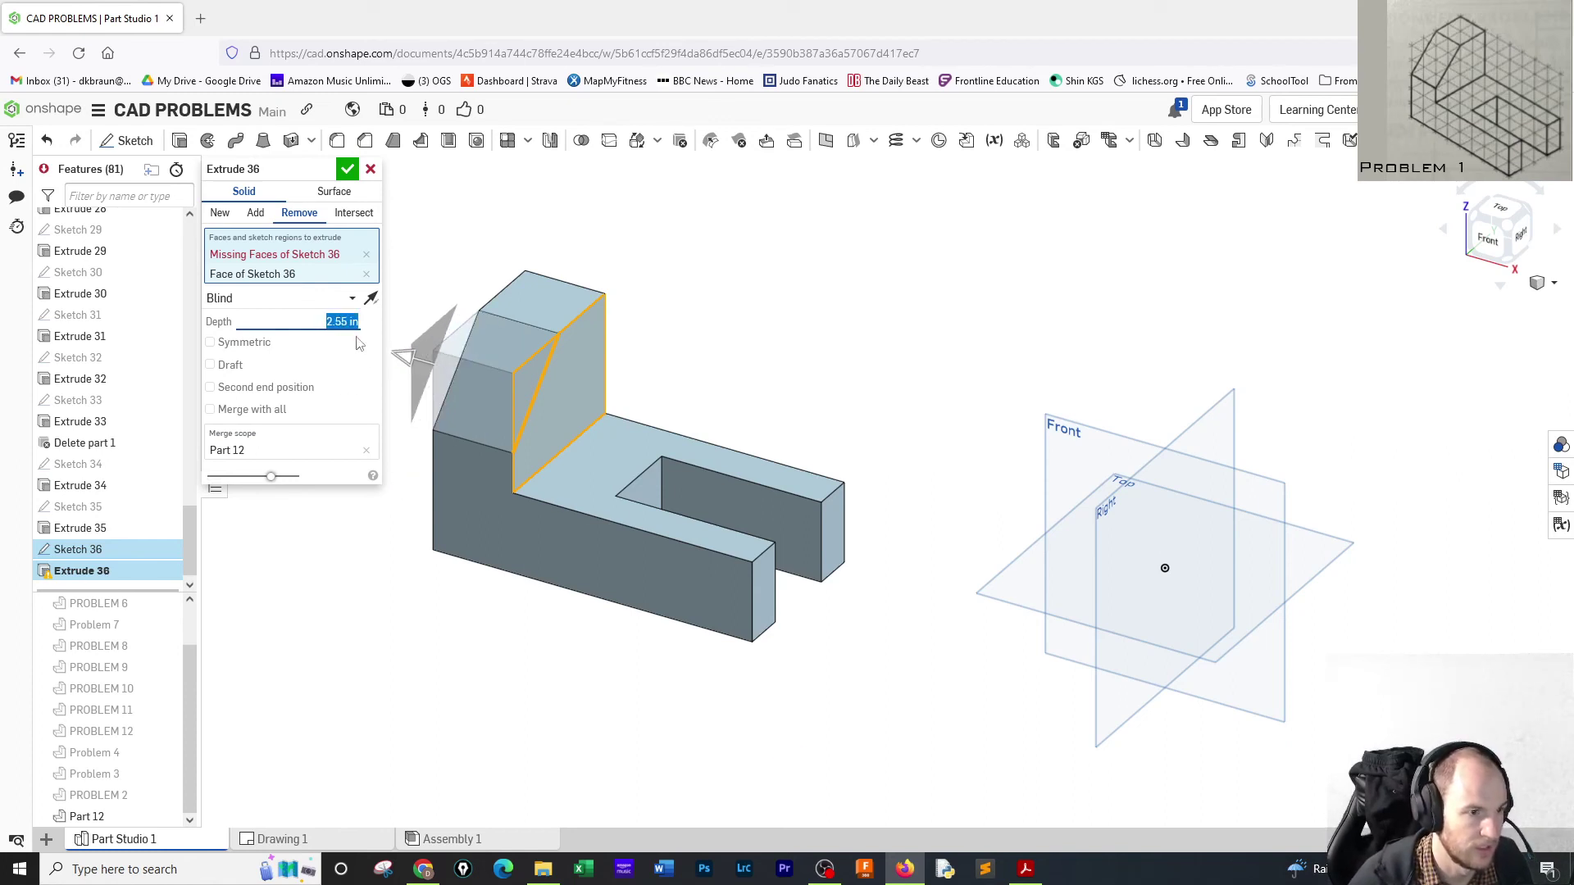
{"action": "left_click", "coordinate": [348, 170]}
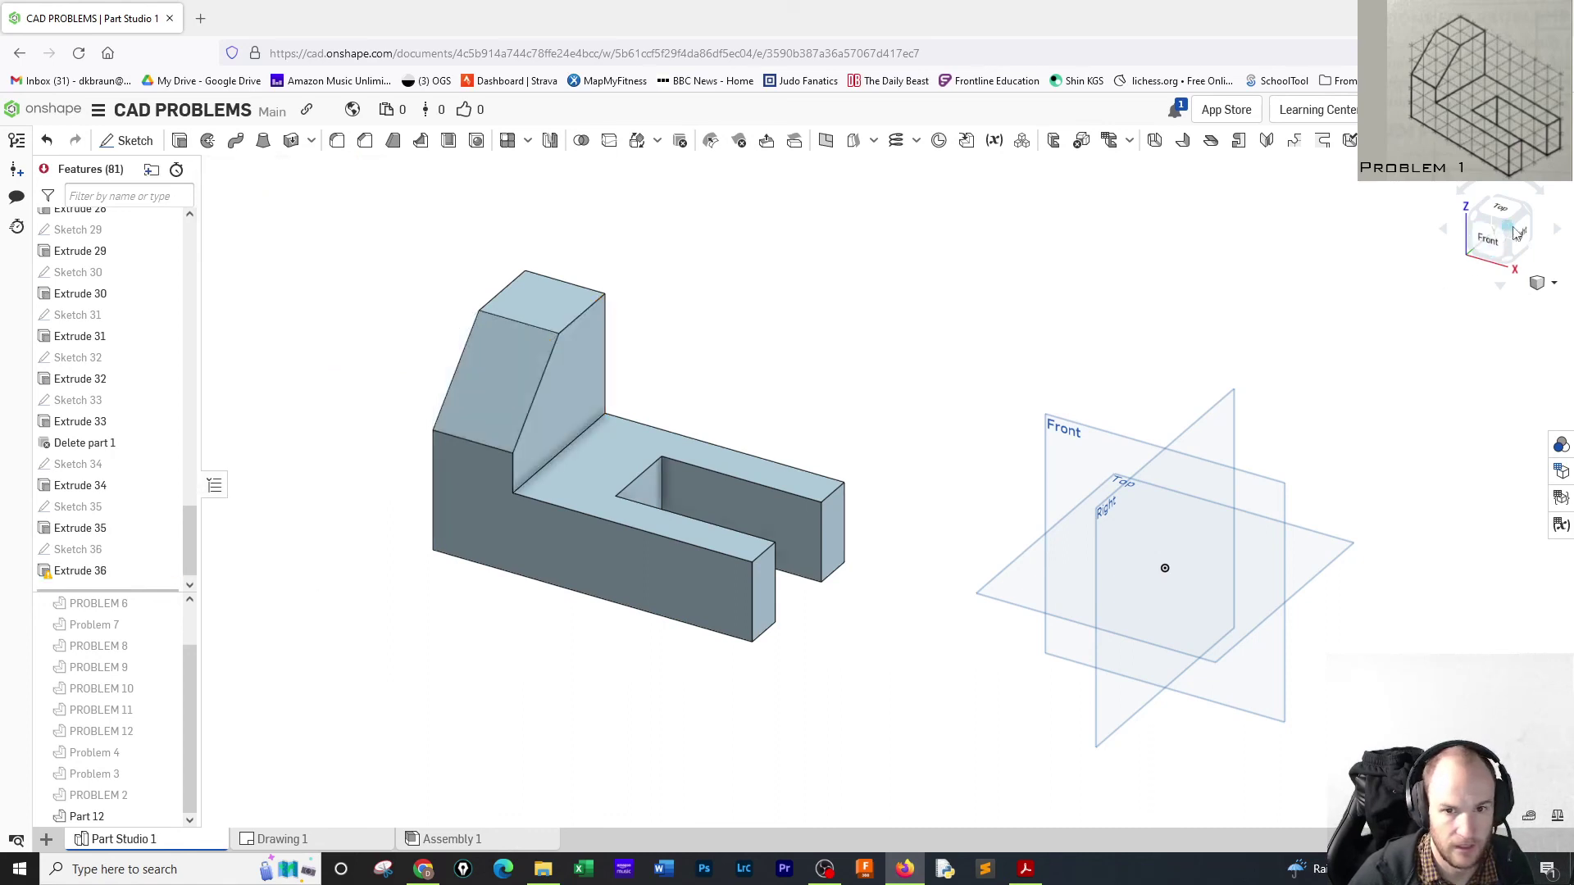
{"action": "right_click", "coordinate": [1415, 232]}
{"action": "left_click", "coordinate": [1449, 313]}
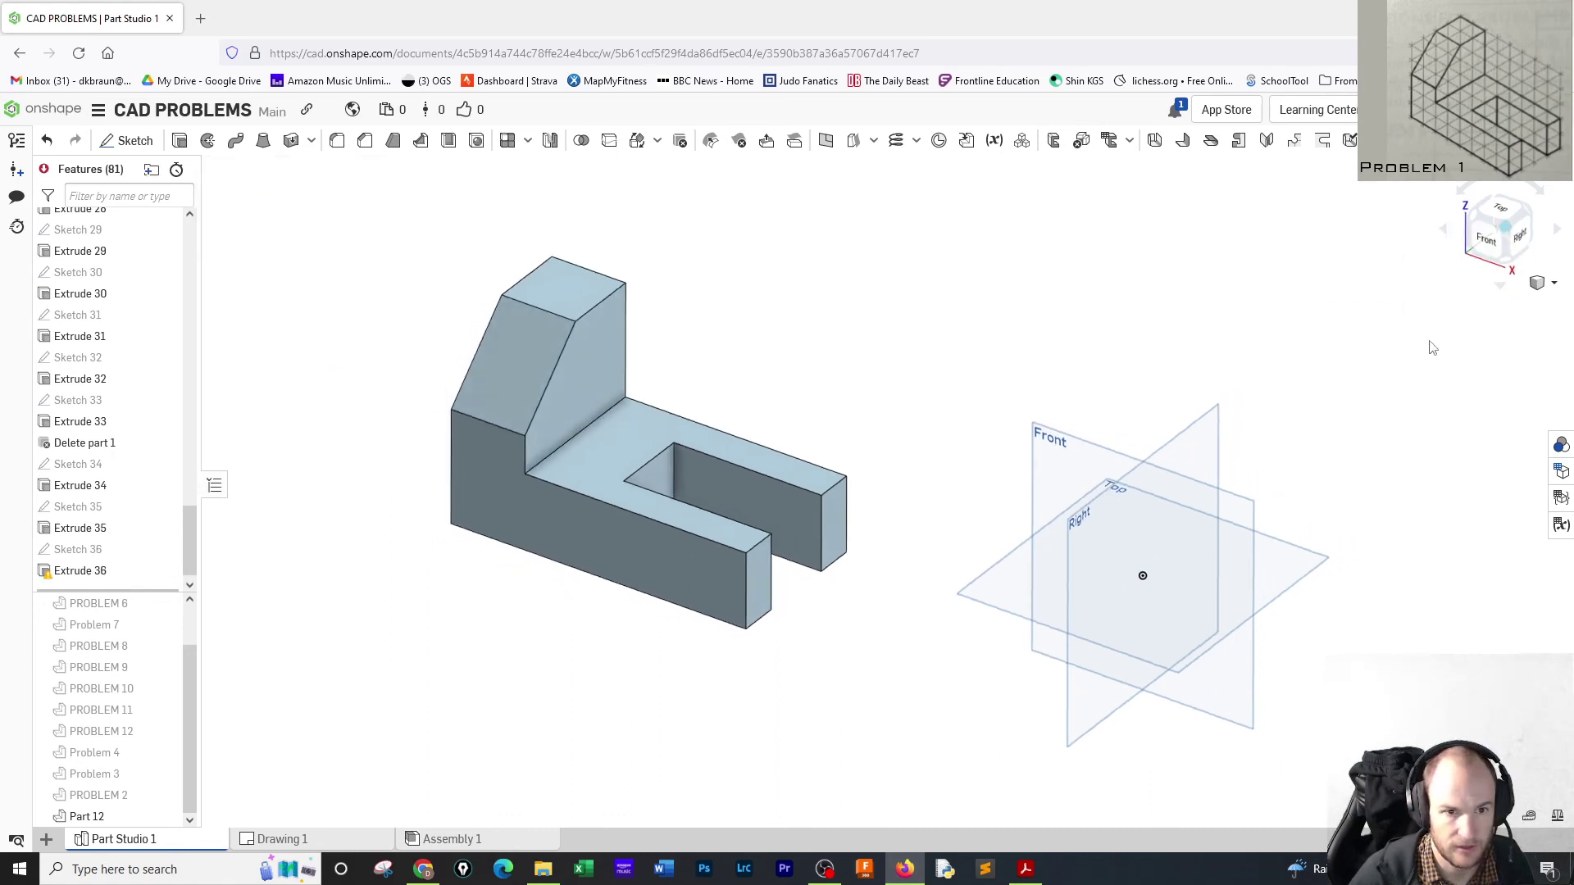